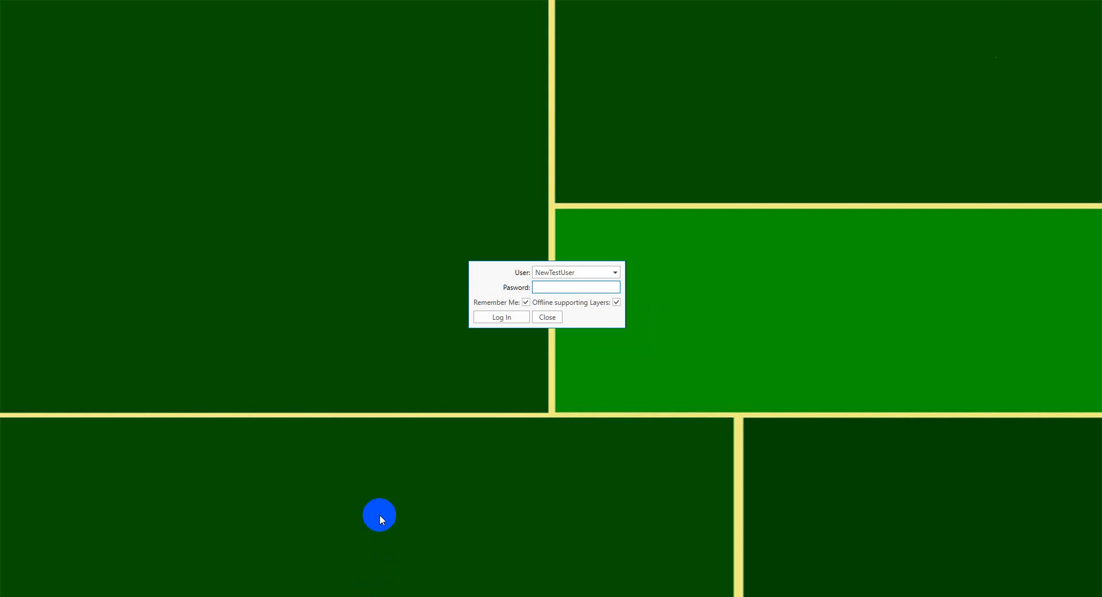
Log in as NewTestUser by entering the account password, keeping Remember Me and Offline supporting Layers enabled
{"action": "left_click", "coordinate": [512, 316]}
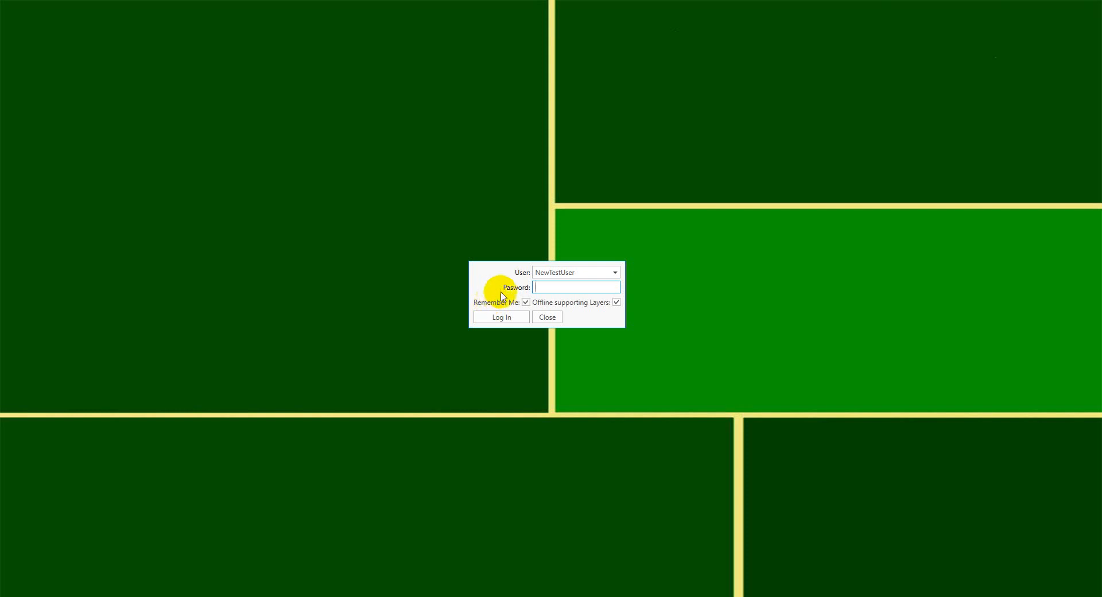
{"action": "left_click", "coordinate": [615, 272]}
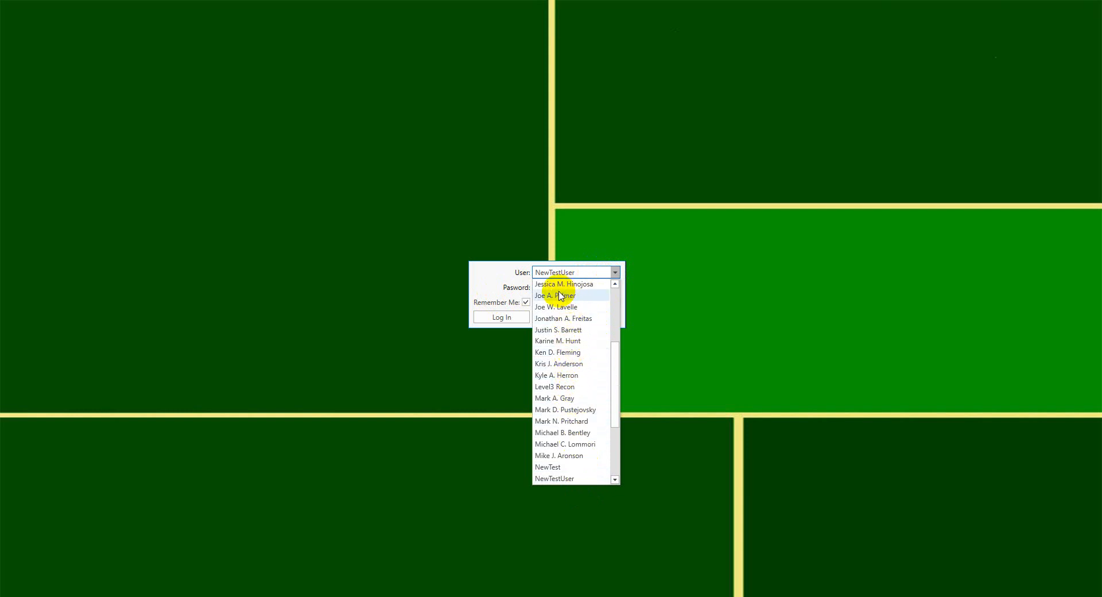
{"action": "left_click", "coordinate": [500, 276]}
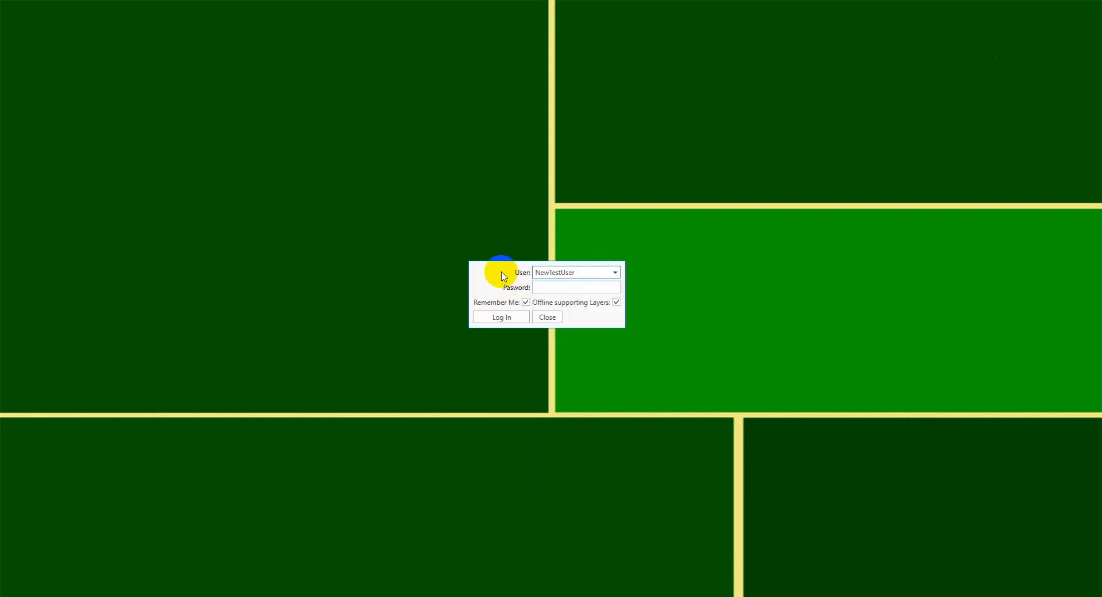
{"action": "left_click", "coordinate": [545, 287]}
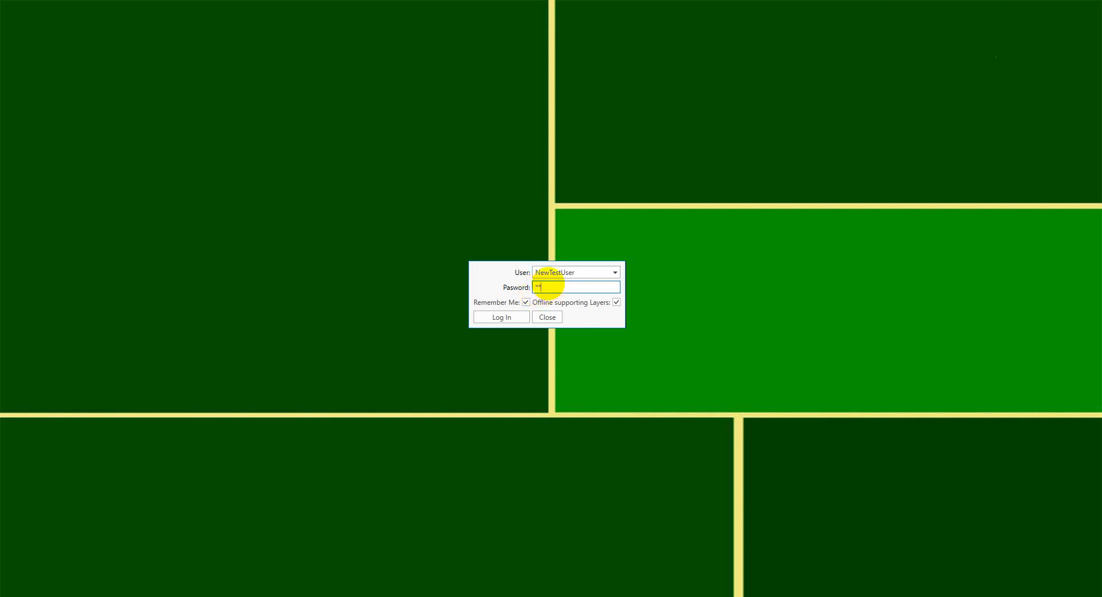
{"action": "left_click", "coordinate": [501, 320]}
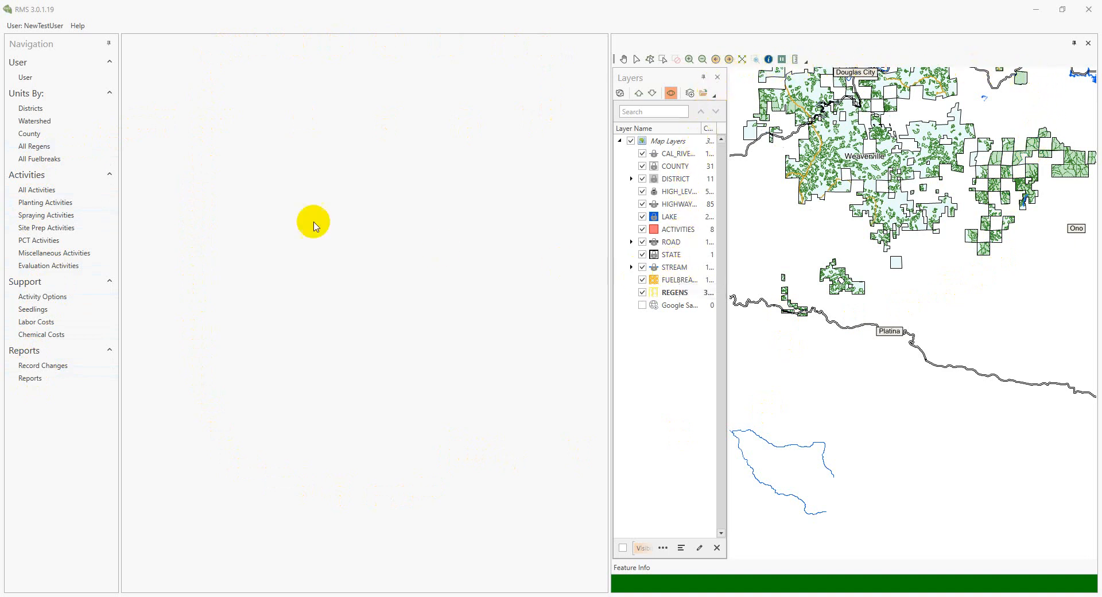
Review the user profile and its available User Focus options without changing them, and close the profile
{"action": "left_click", "coordinate": [59, 78]}
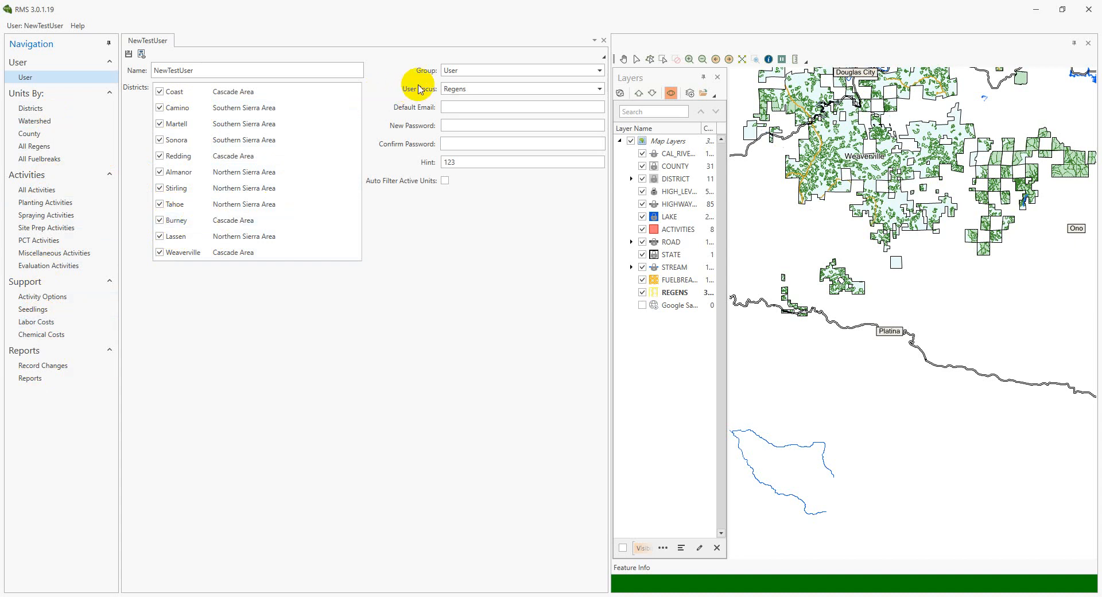
{"action": "left_click", "coordinate": [474, 90]}
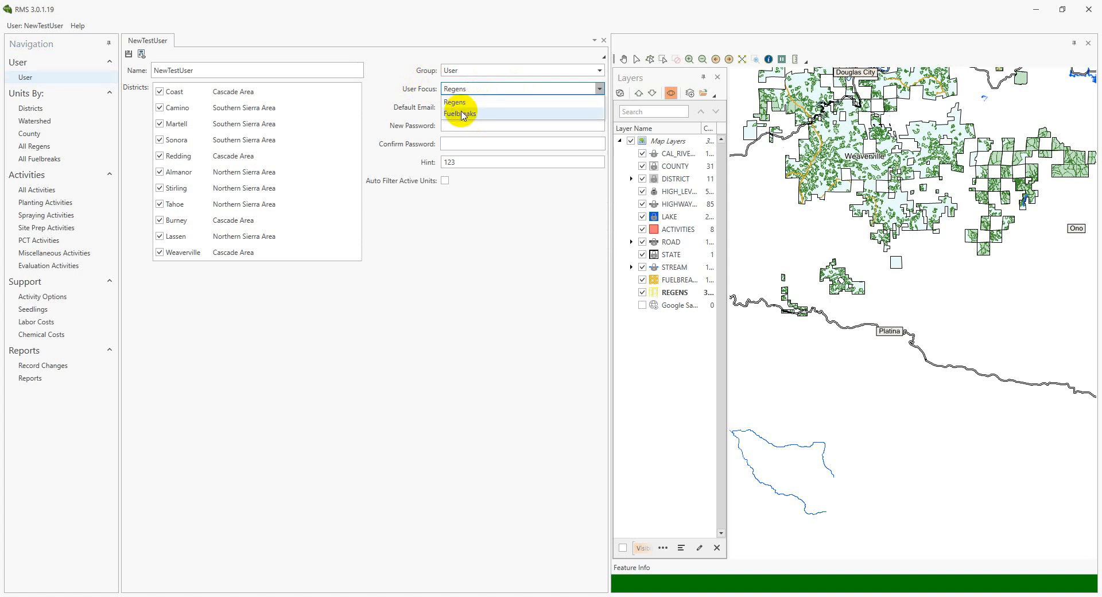
{"action": "left_click", "coordinate": [398, 88]}
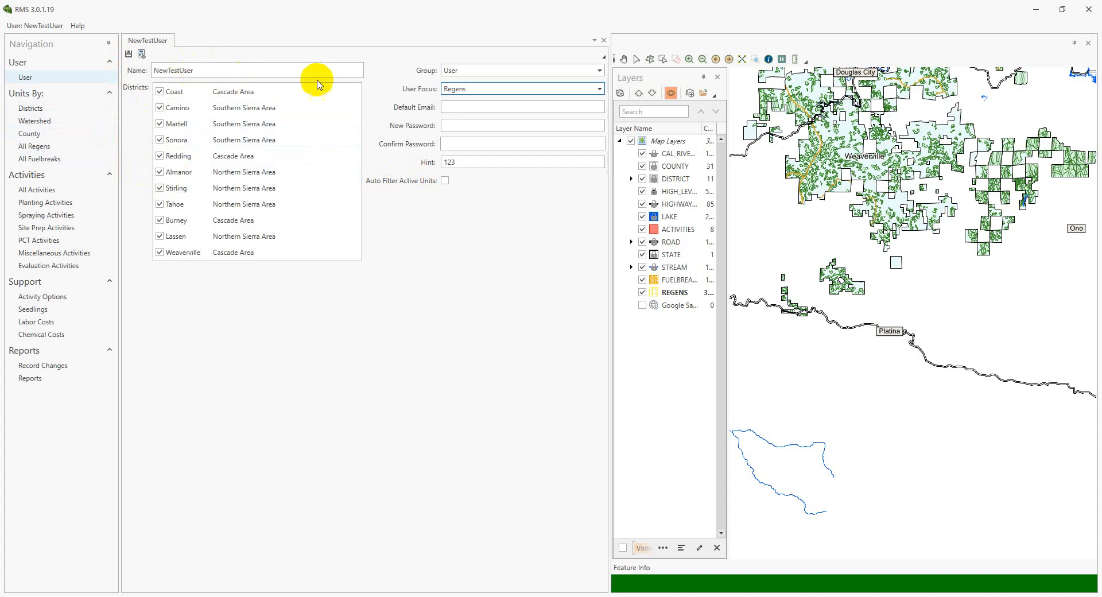
{"action": "left_click", "coordinate": [604, 40]}
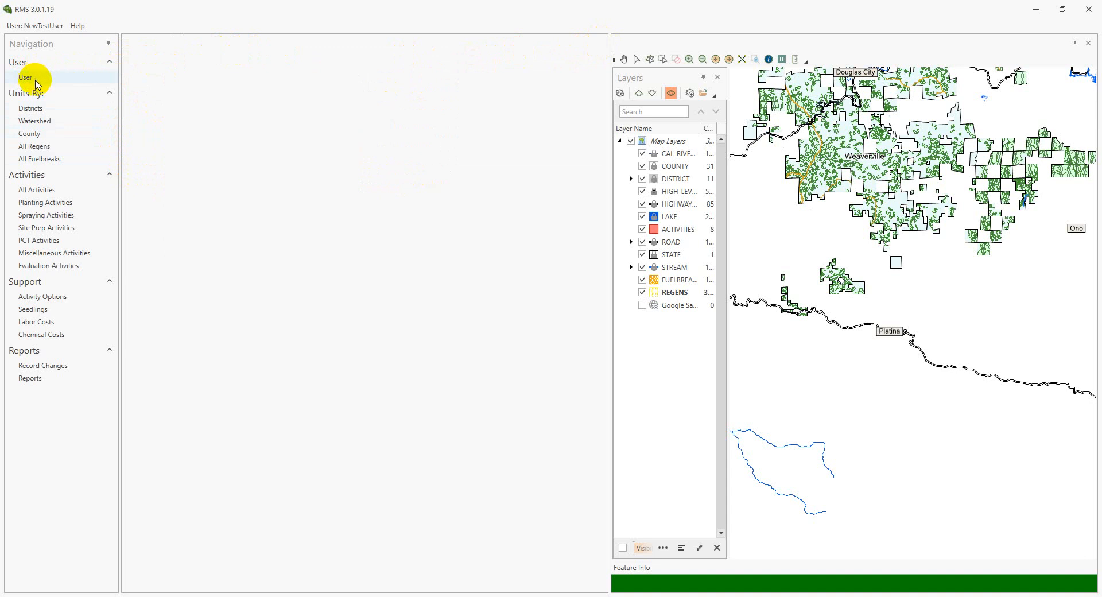
Open the All Regens list and look through its columns, returning to the first ones
{"action": "left_click", "coordinate": [54, 150]}
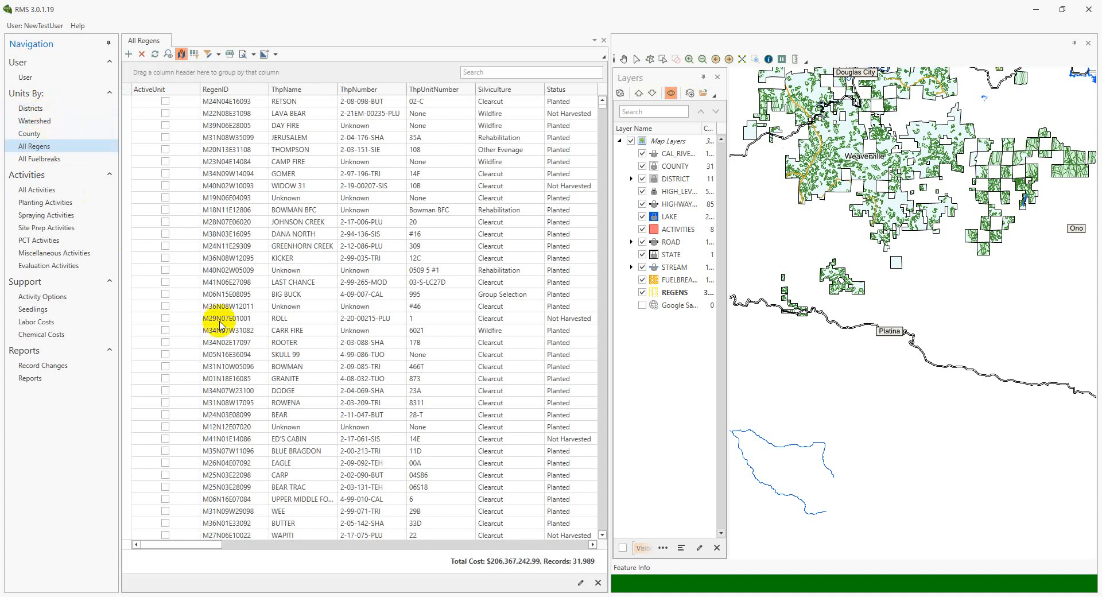
{"action": "left_click_drag", "start_coordinate": [216, 544], "coordinate": [569, 548]}
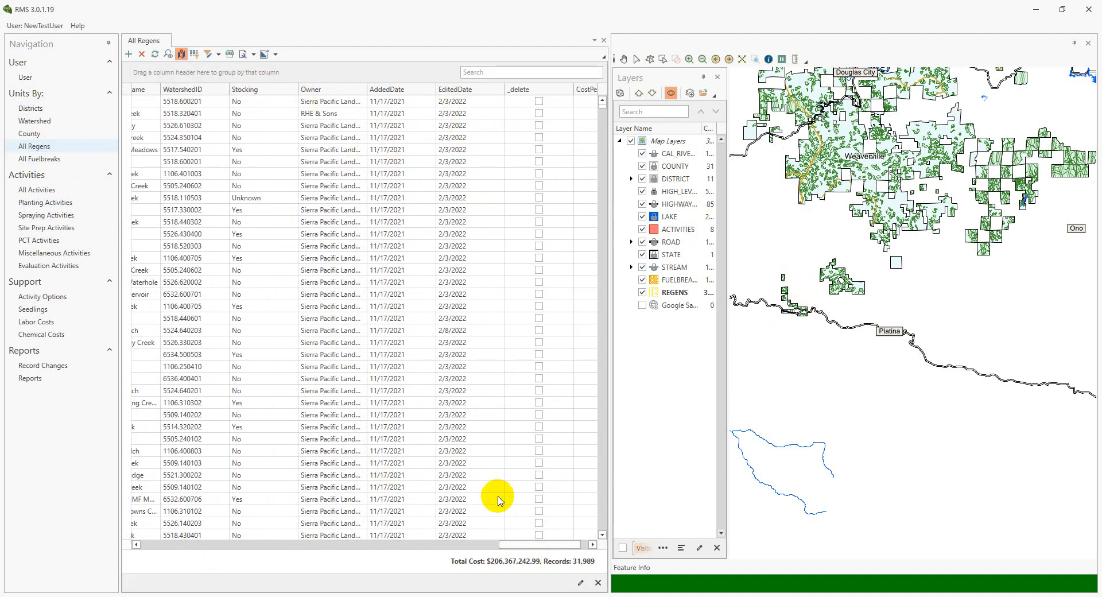
{"action": "left_click_drag", "start_coordinate": [502, 544], "coordinate": [450, 545]}
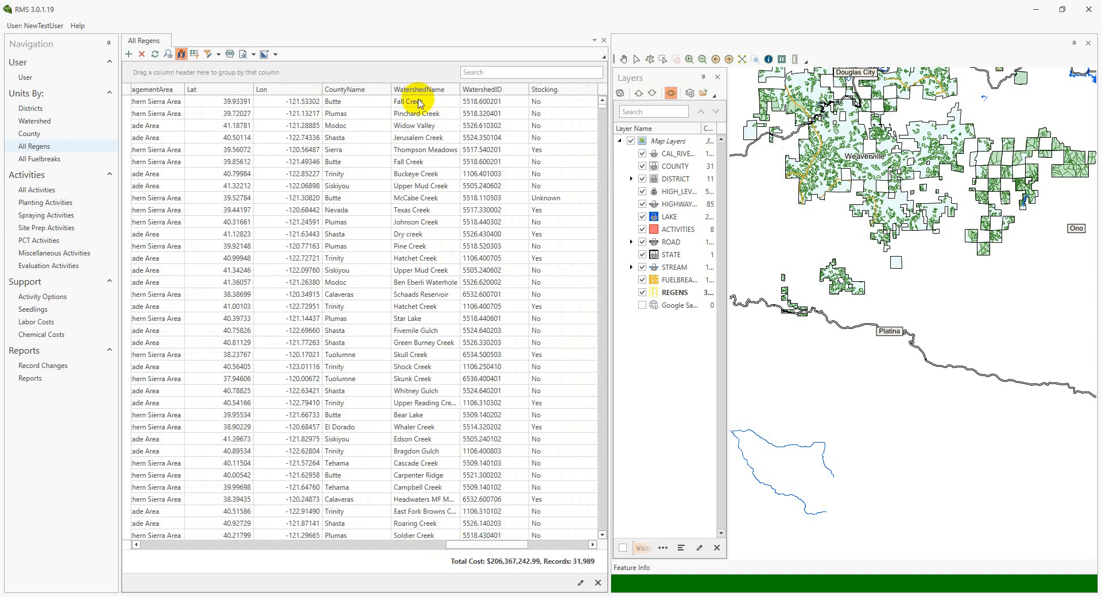
{"action": "left_click_drag", "start_coordinate": [507, 546], "coordinate": [189, 547]}
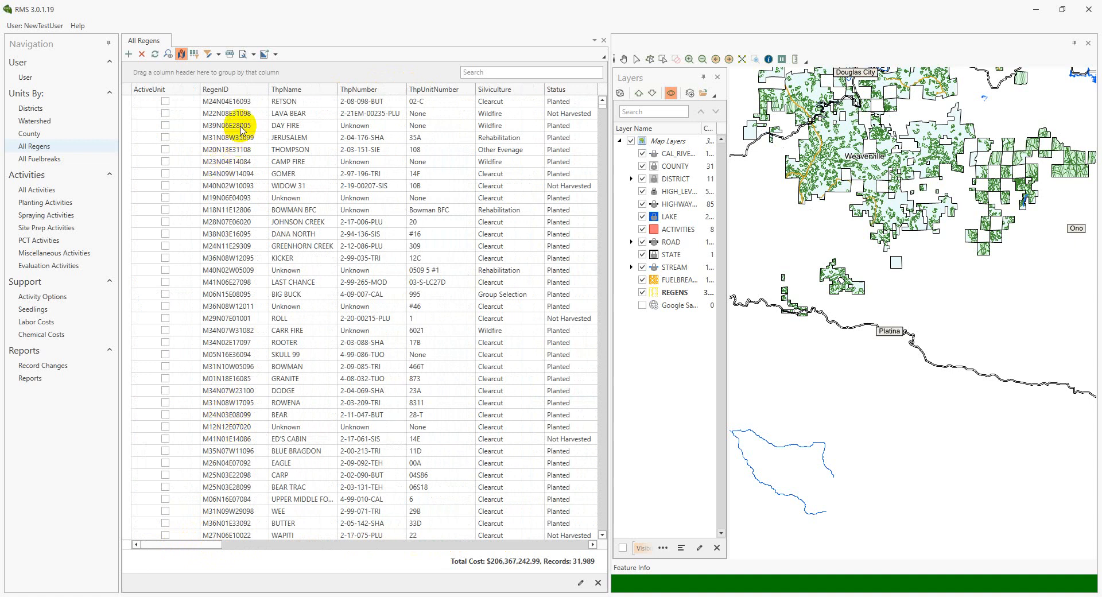
Locate regens M39N06E28005, M20N13E31108 and M19N06E04093 on the map, one after another
{"action": "left_click", "coordinate": [246, 127]}
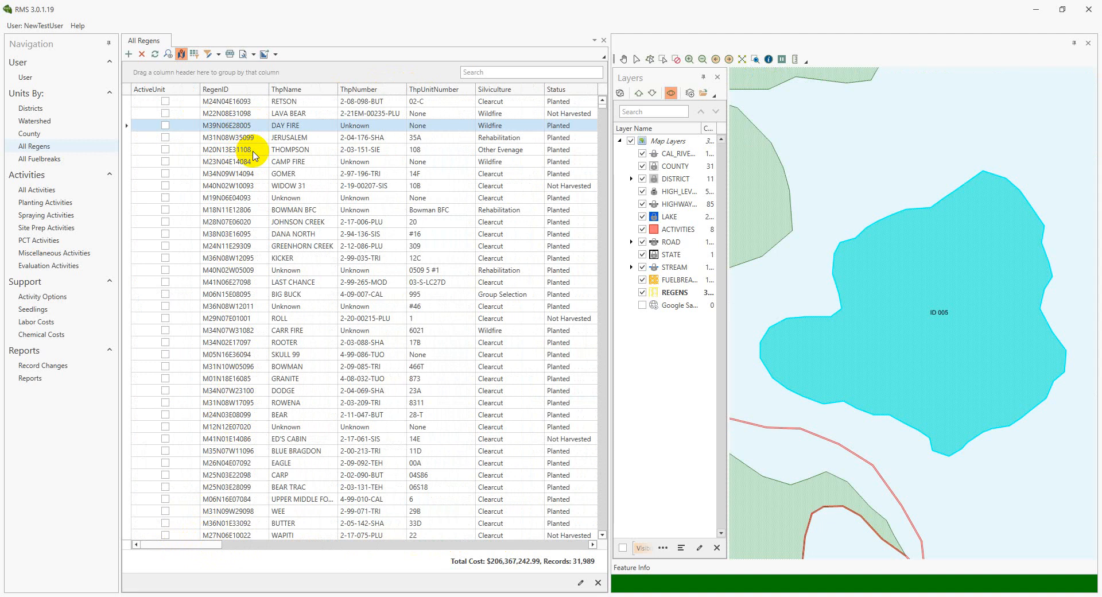
{"action": "left_click", "coordinate": [254, 150]}
{"action": "left_click", "coordinate": [254, 197]}
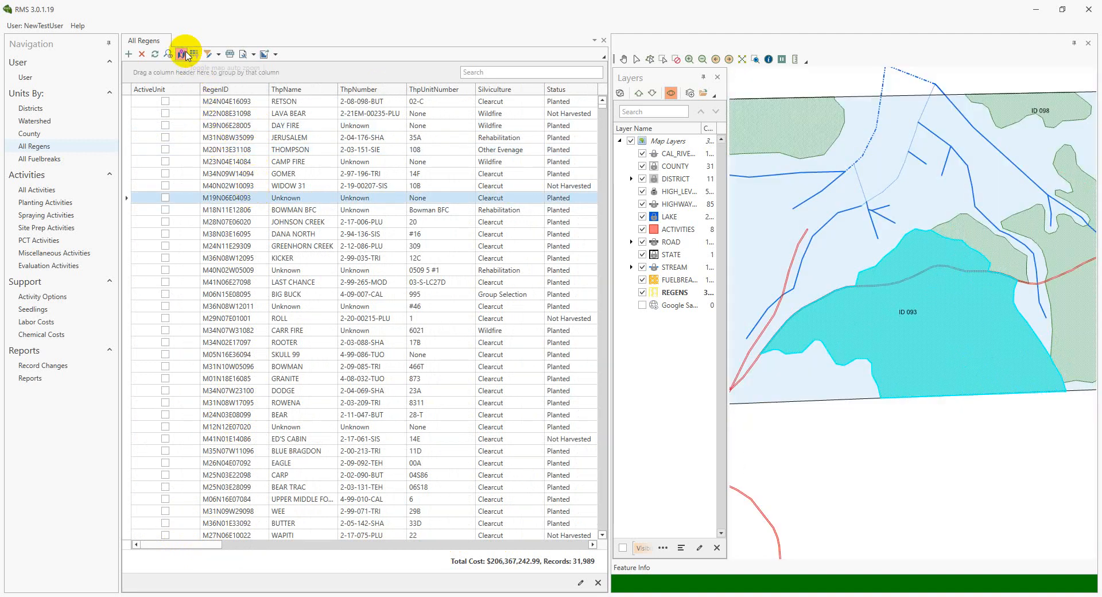
Turn off automatic map zooming to the selected record and select several other regens, ending with M34N09W14094
{"action": "left_click", "coordinate": [182, 55]}
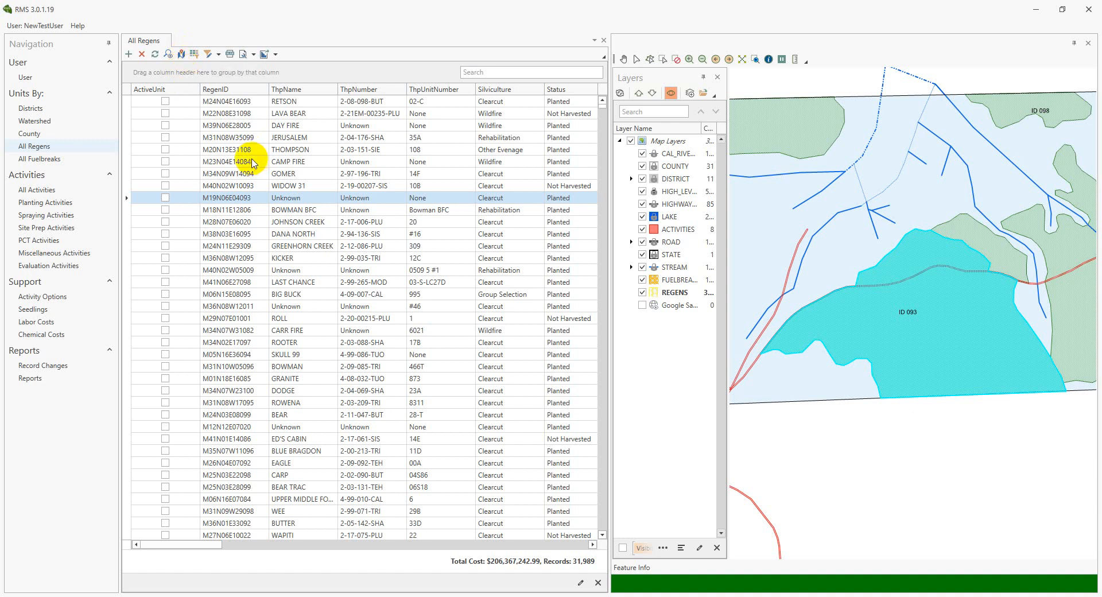
{"action": "left_click", "coordinate": [249, 160]}
{"action": "left_click", "coordinate": [253, 176]}
{"action": "left_click", "coordinate": [252, 213]}
{"action": "left_click", "coordinate": [252, 177]}
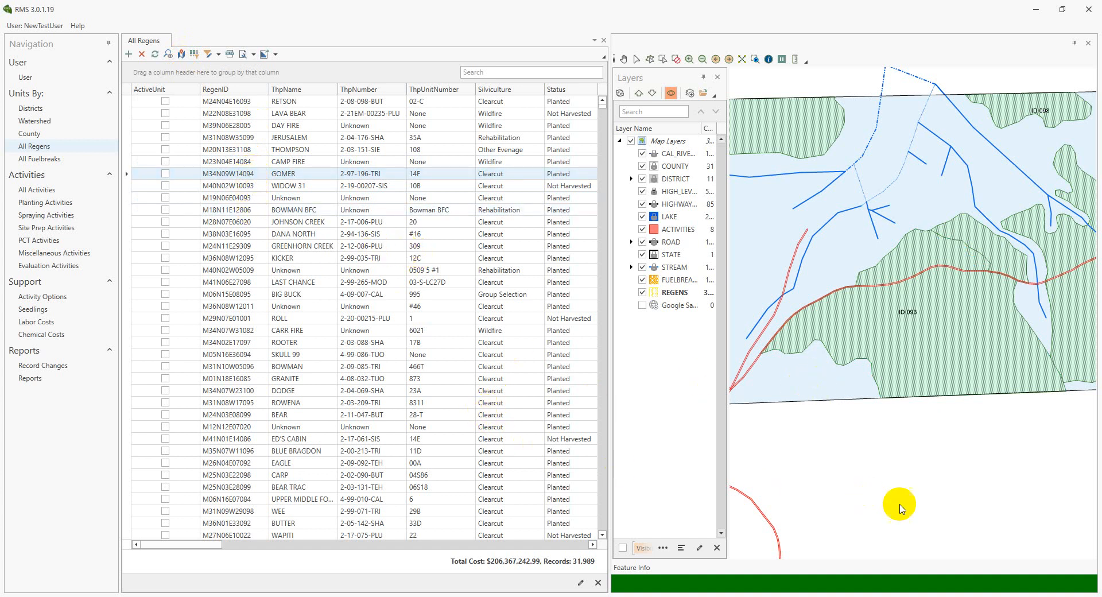
Add the Gsel and Area read-outs to the map's status bar
{"action": "right_click", "coordinate": [1084, 587]}
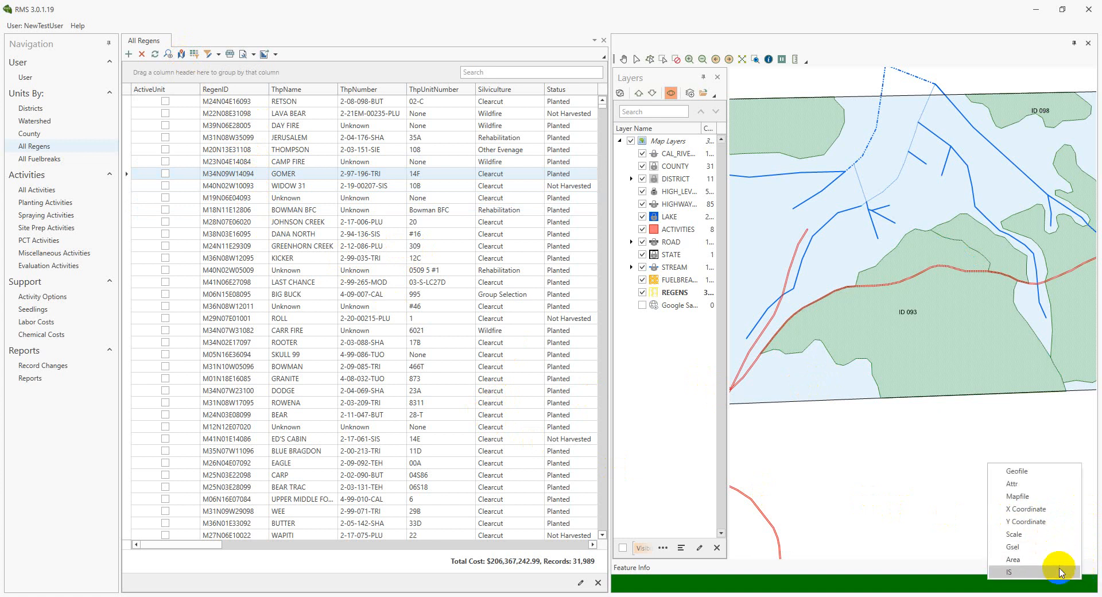
{"action": "left_click", "coordinate": [1024, 547]}
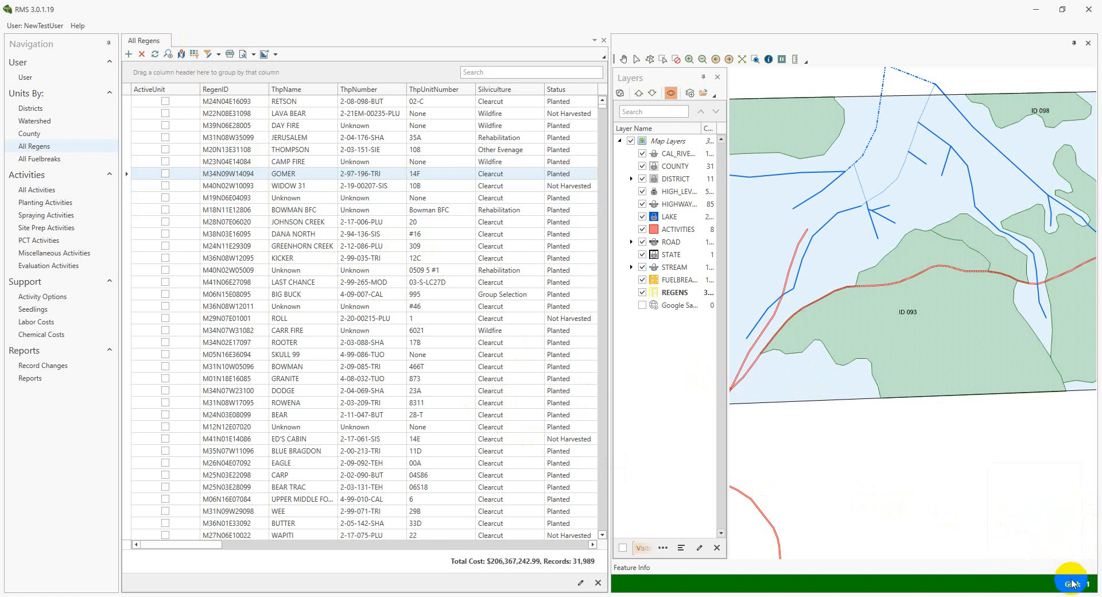
{"action": "right_click", "coordinate": [1063, 584]}
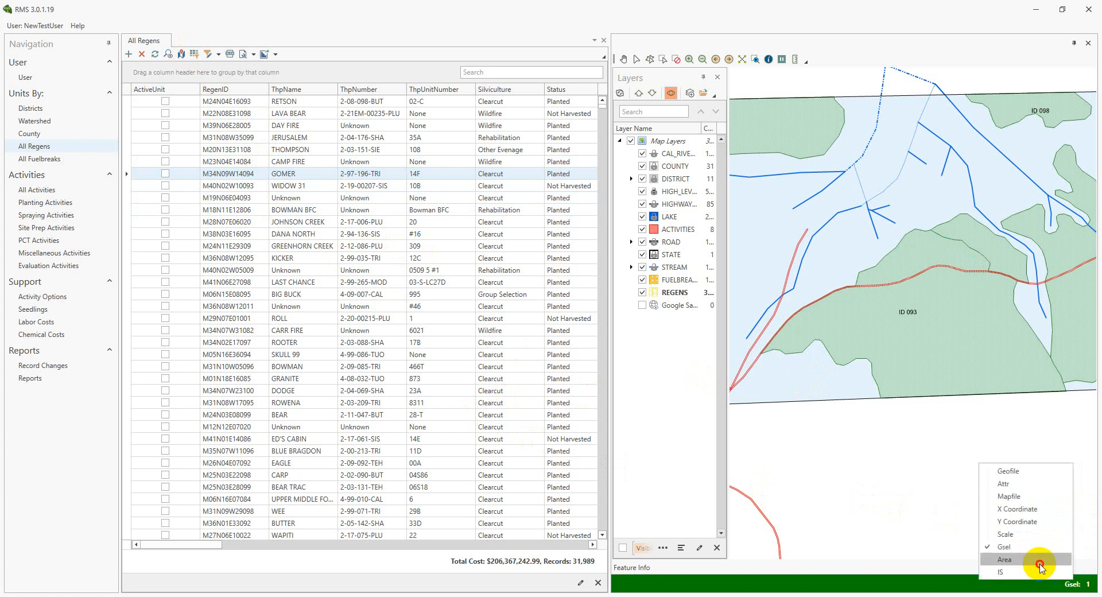
{"action": "left_click", "coordinate": [1039, 559]}
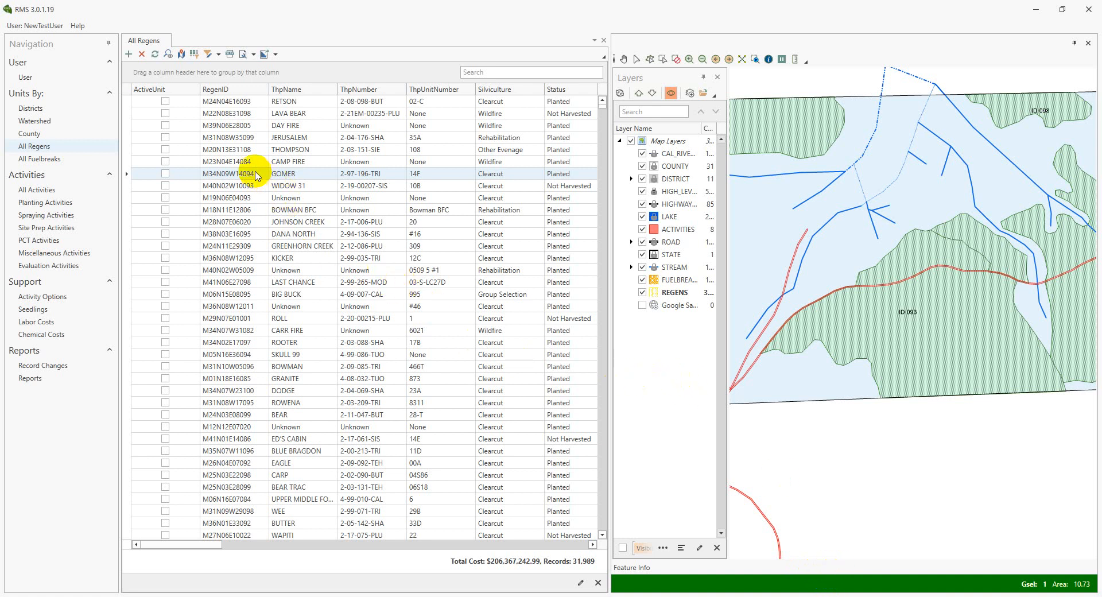
Check the selected count and area for individual regens and for the range M39N06E28005 through M38N03E16095
{"action": "left_click", "coordinate": [250, 151]}
{"action": "left_click", "coordinate": [246, 125]}
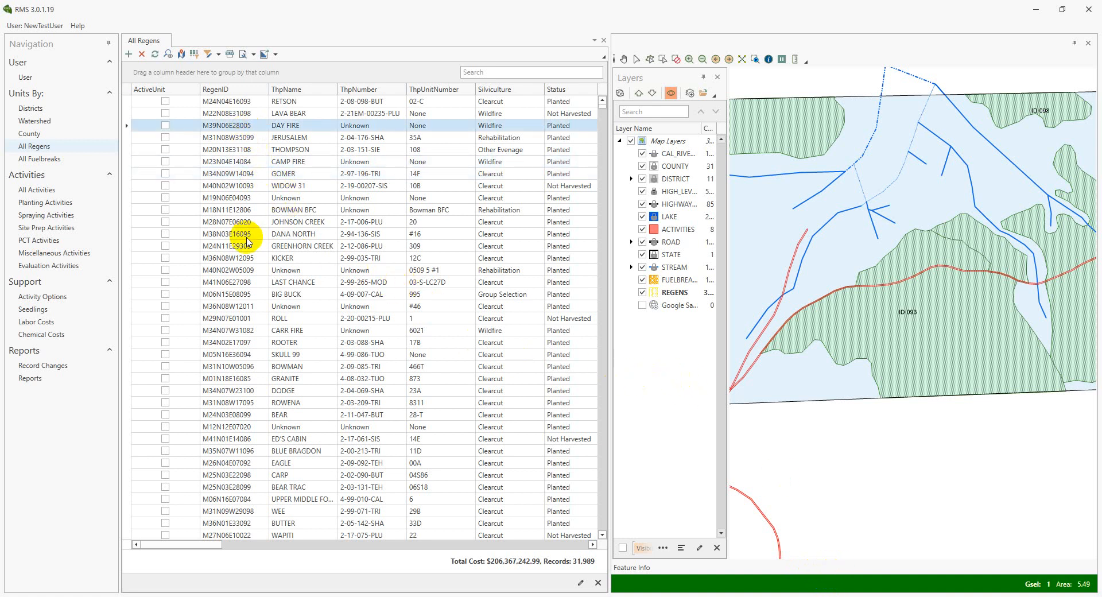
{"action": "left_click", "coordinate": [246, 235], "text": "shift"}
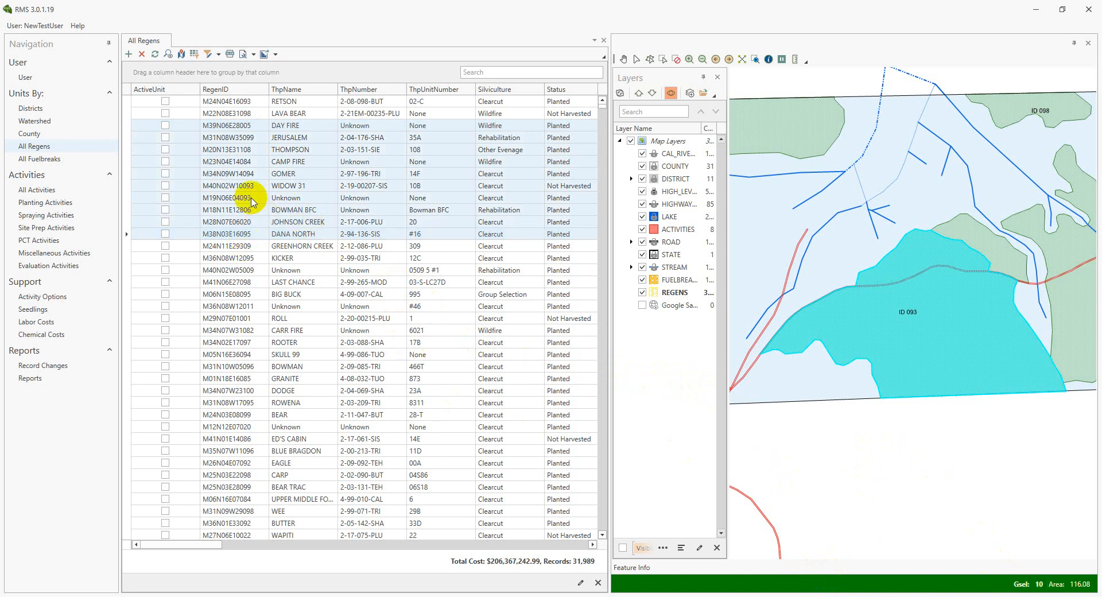
{"action": "left_click", "coordinate": [238, 175]}
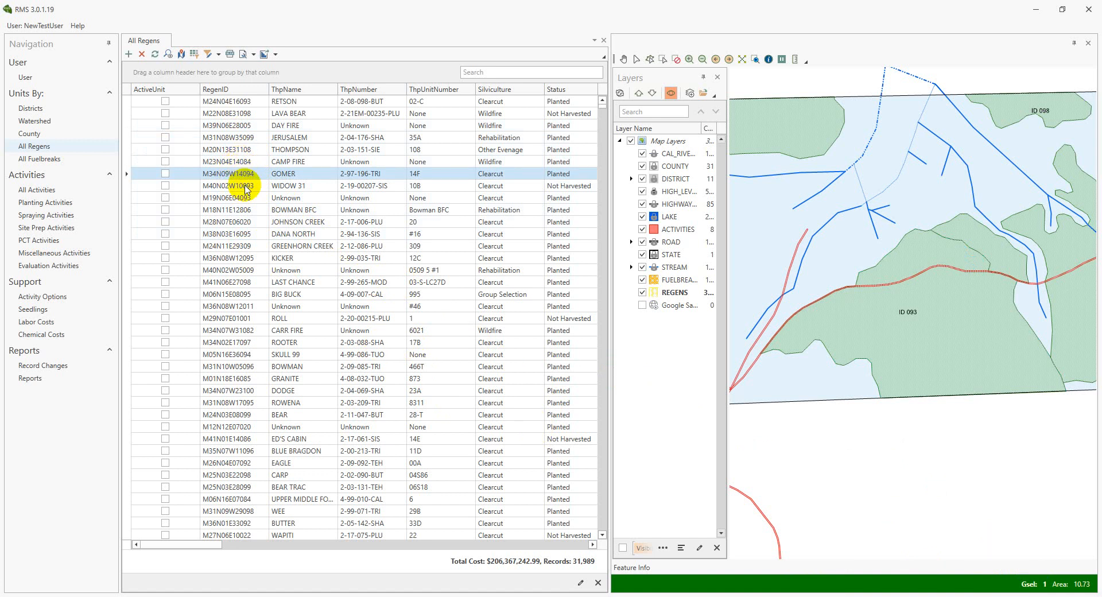
{"action": "left_click", "coordinate": [245, 189]}
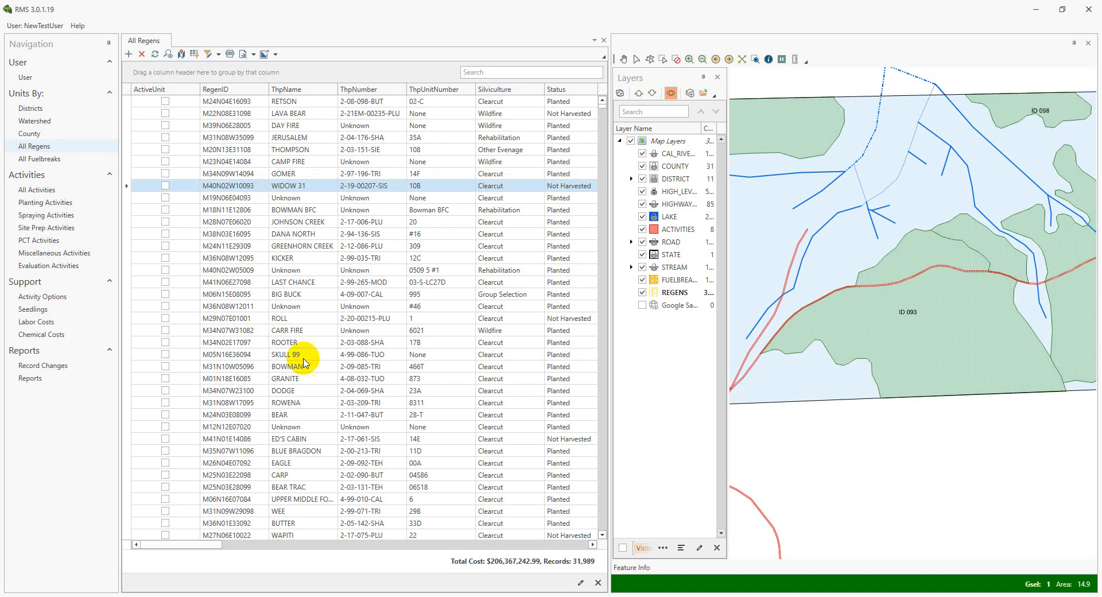
{"action": "left_click", "coordinate": [240, 211]}
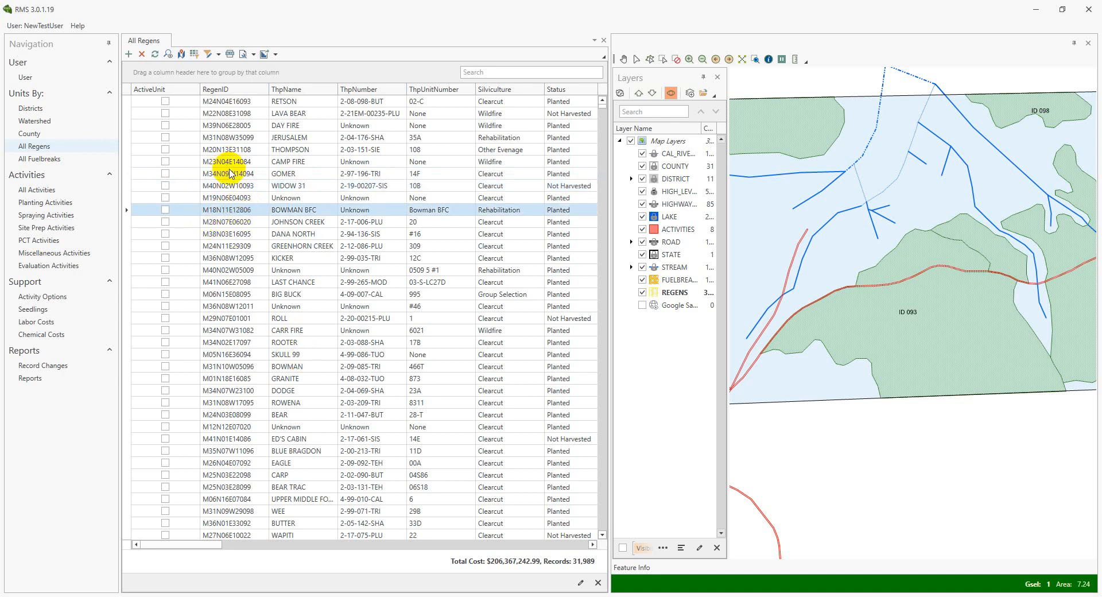
Select the six regens ID 090, 093, 094, 095, 097 and 098 on the map to filter the list
{"action": "scroll", "coordinate": [999, 247], "scroll_direction": "down", "scroll_amount": 3}
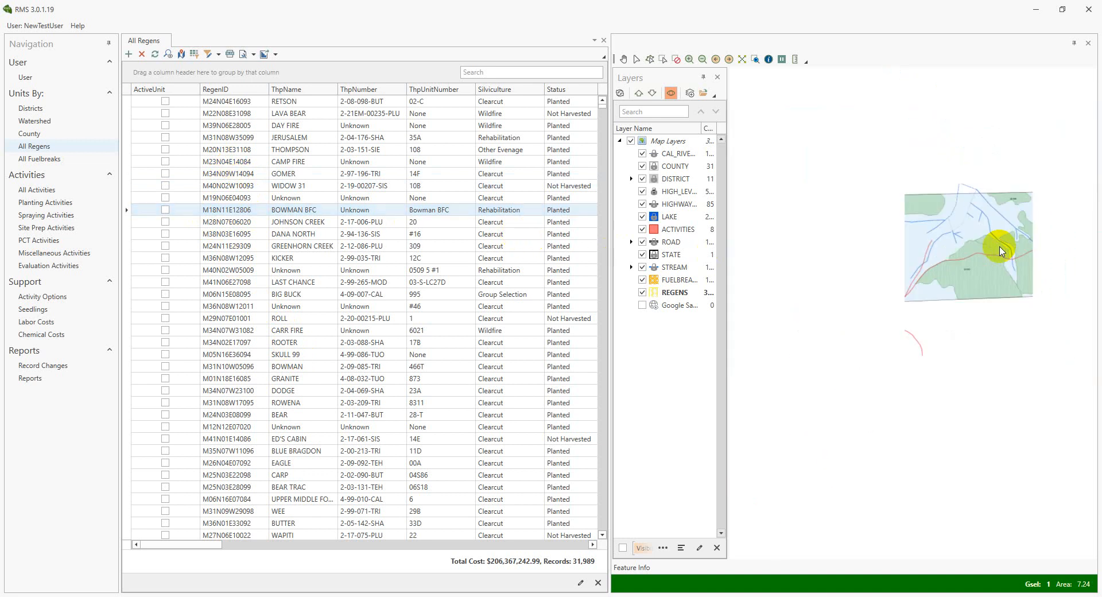
{"action": "left_click_drag", "start_coordinate": [773, 158], "coordinate": [1098, 330]}
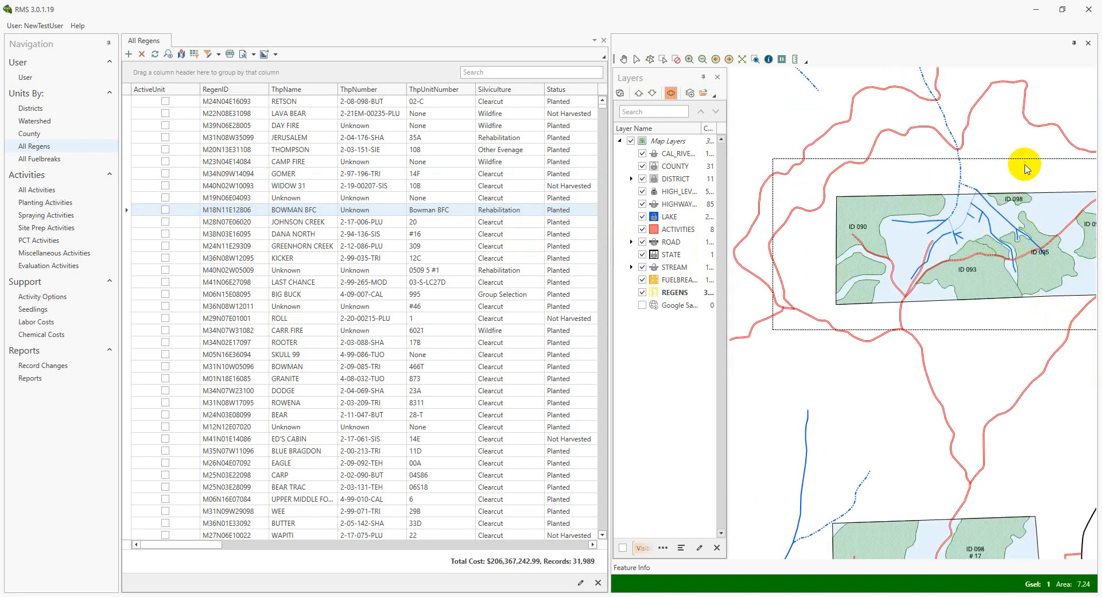
{"action": "left_click_drag", "start_coordinate": [1028, 140], "coordinate": [975, 178]}
{"action": "scroll", "coordinate": [993, 162], "scroll_direction": "down", "scroll_amount": 1}
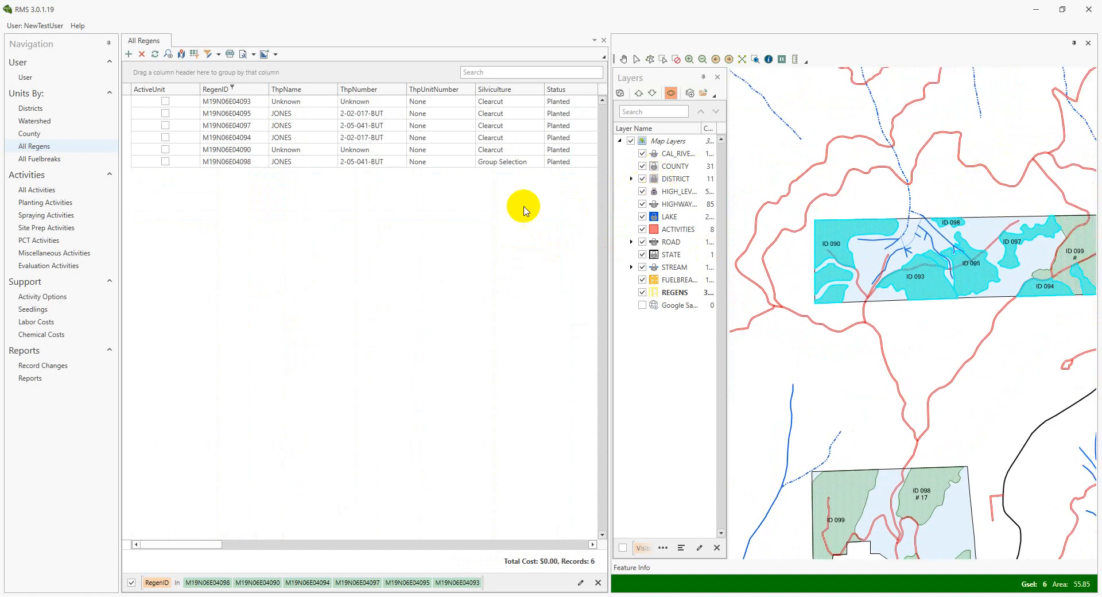
Highlight individual regens from the filtered list on the map, including M19N06E04097 and M19N06E04090, and zoom to M19N06E04093
{"action": "left_click", "coordinate": [128, 125]}
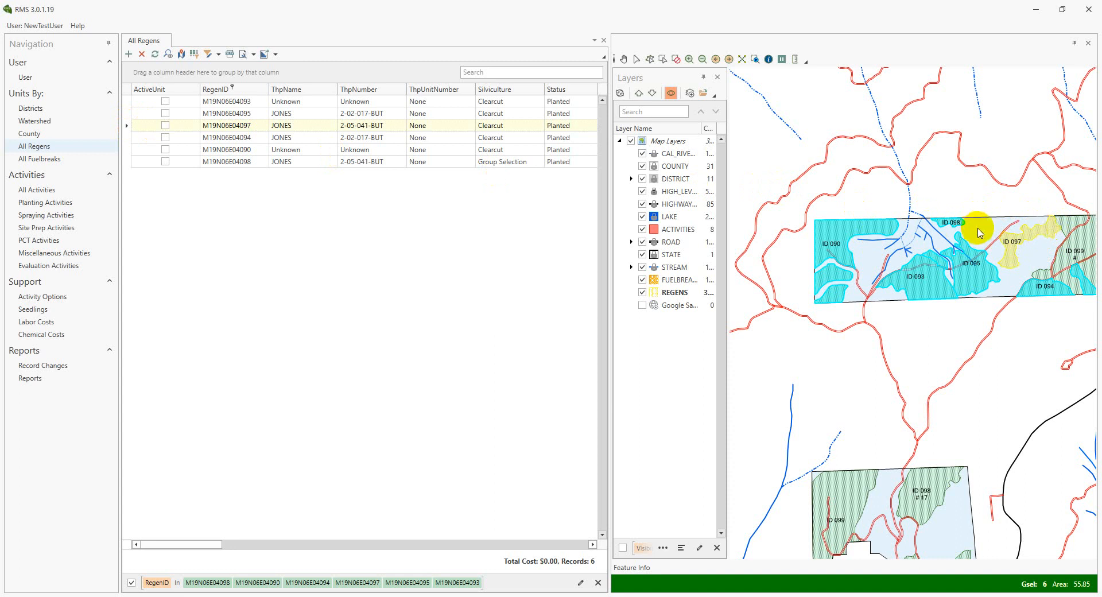
{"action": "left_click", "coordinate": [128, 137]}
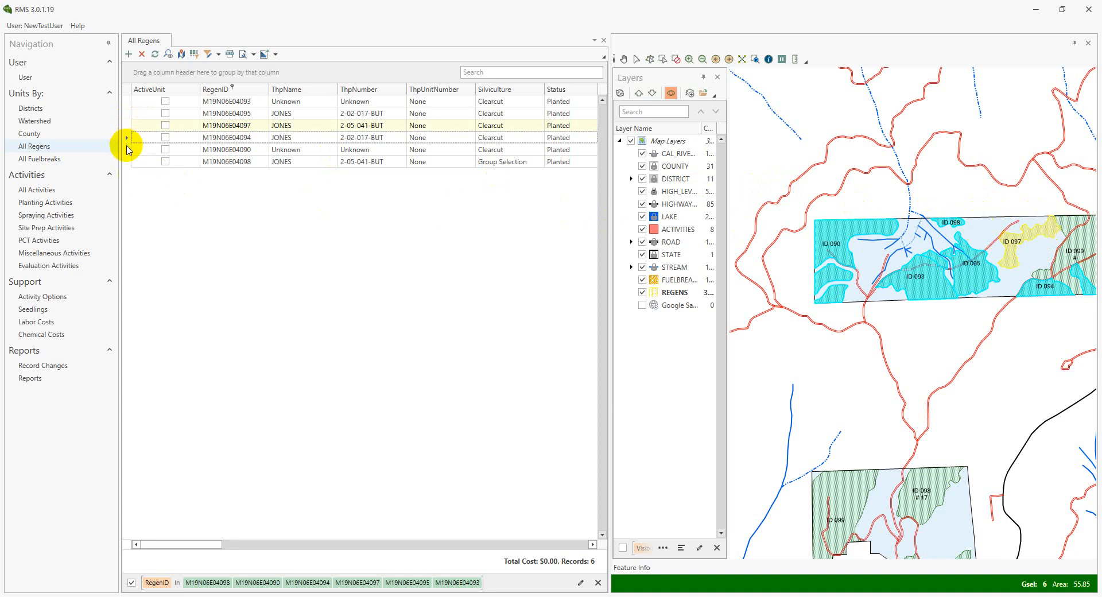
{"action": "left_click", "coordinate": [127, 149]}
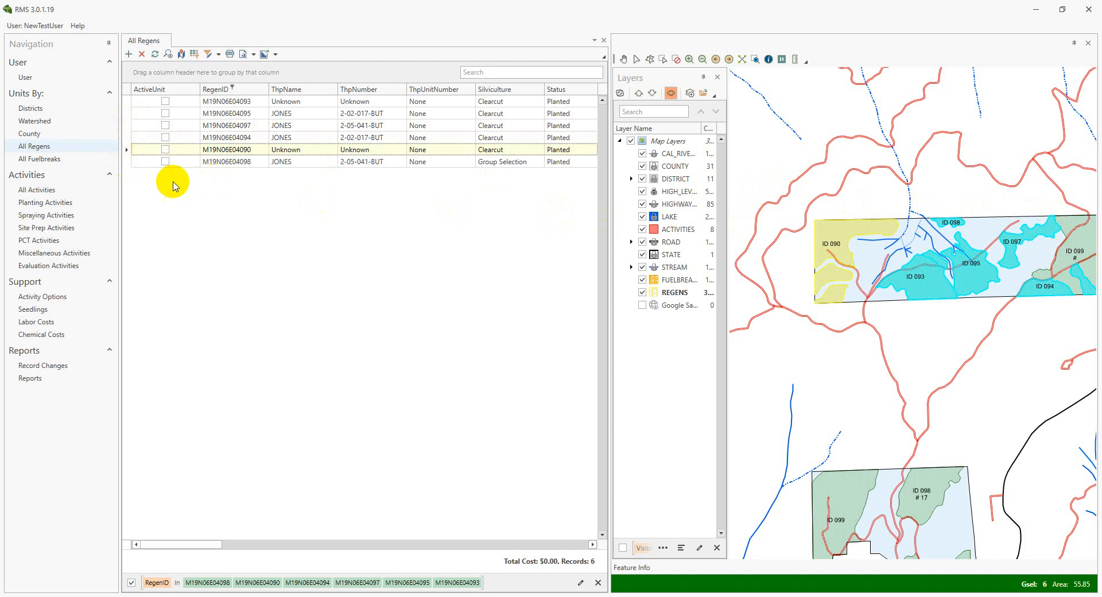
{"action": "left_click", "coordinate": [128, 102]}
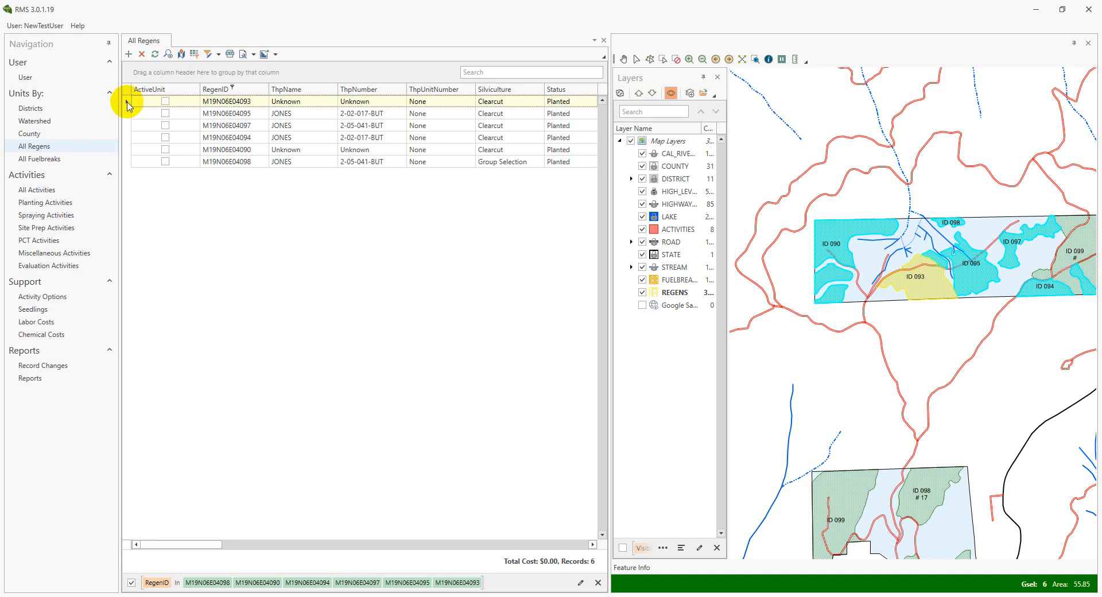
{"action": "double_click", "coordinate": [127, 103]}
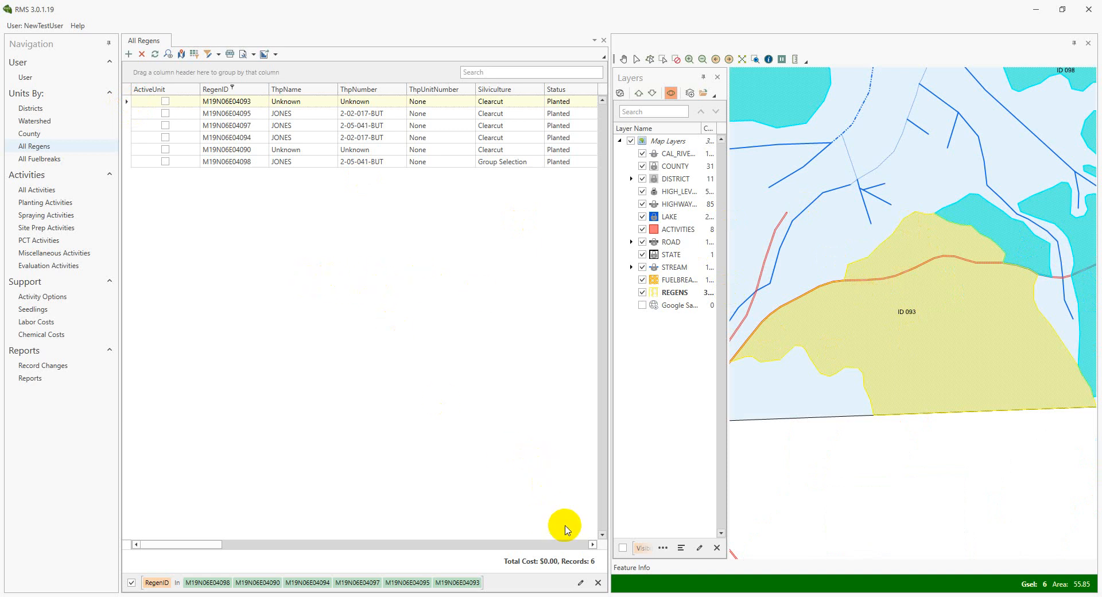
Clear the RegenID filter from the All Regens list
{"action": "left_click", "coordinate": [597, 584]}
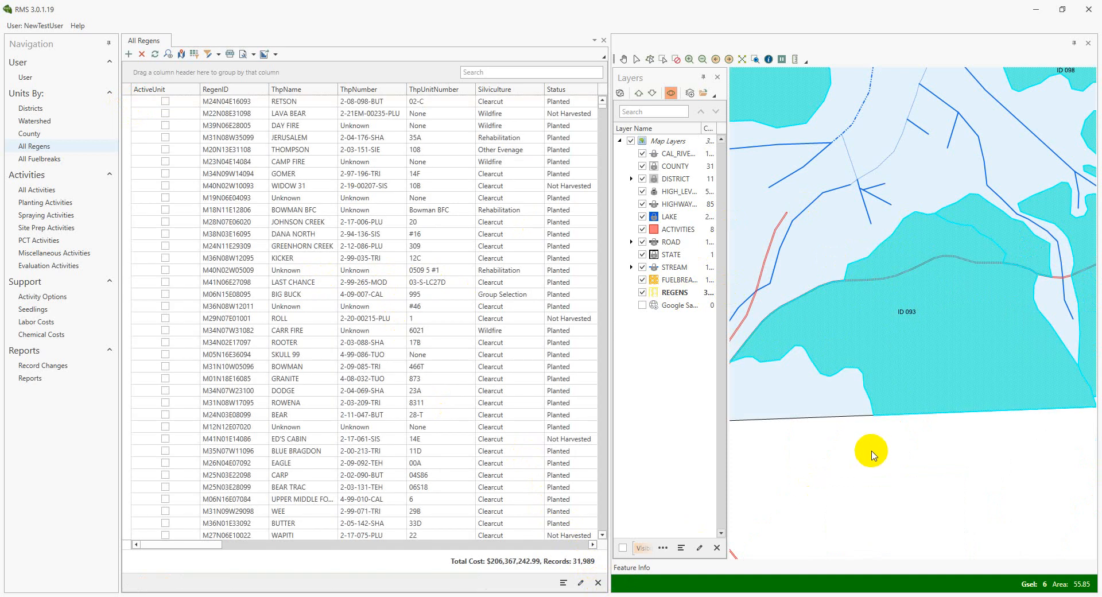
Select the regens, fuelbreaks and activities layers together in the map's layer list
{"action": "scroll", "coordinate": [878, 267], "scroll_direction": "down", "scroll_amount": 3}
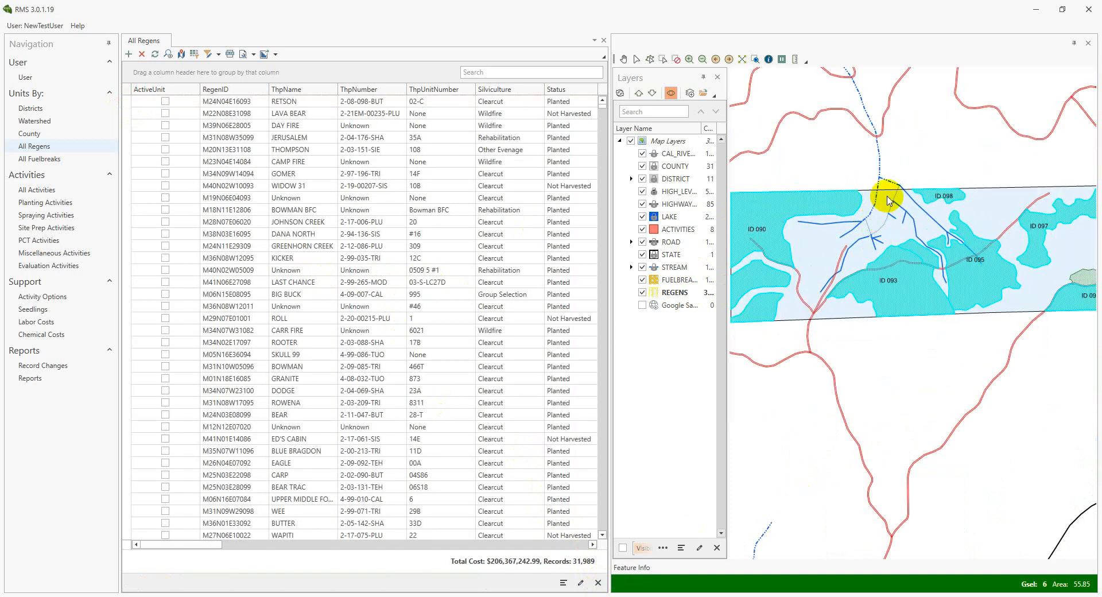
{"action": "left_click_drag", "start_coordinate": [940, 136], "coordinate": [923, 200]}
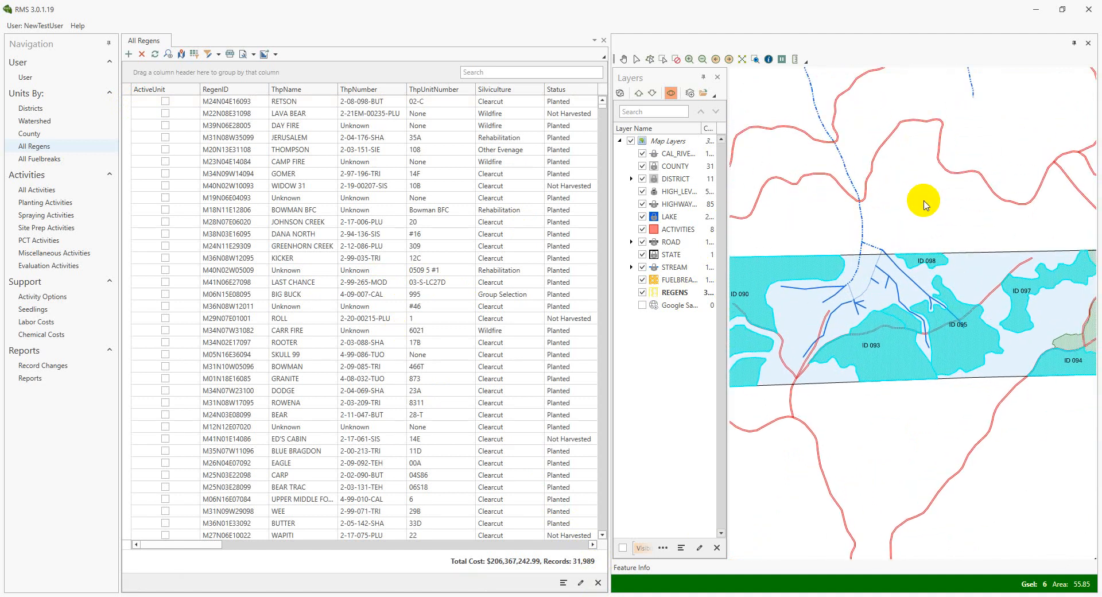
{"action": "scroll", "coordinate": [923, 201], "scroll_direction": "down", "scroll_amount": 1}
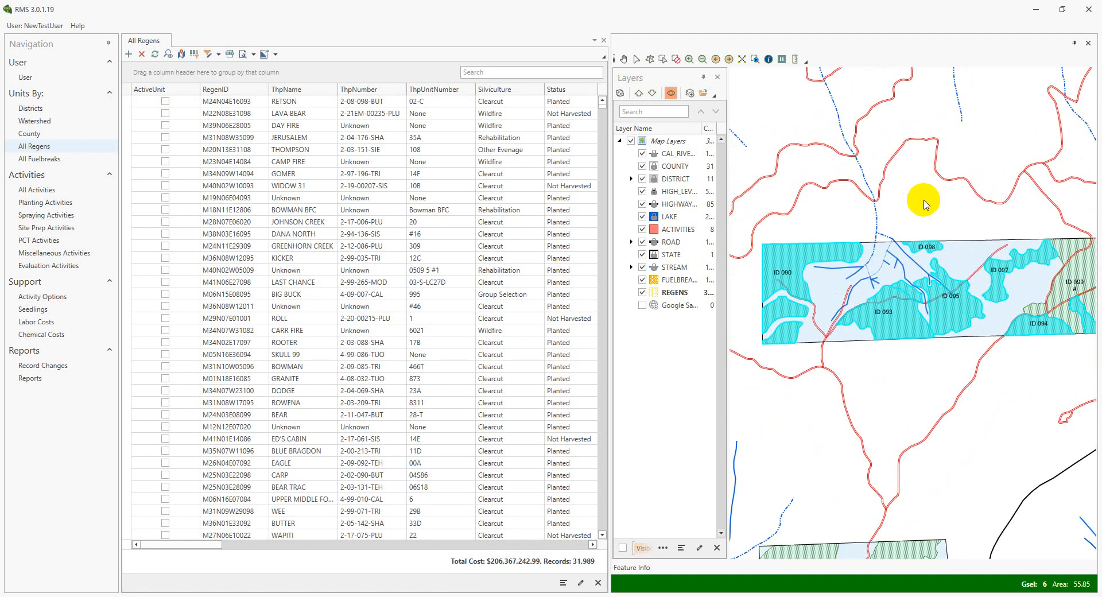
{"action": "scroll", "coordinate": [938, 205], "scroll_direction": "down", "scroll_amount": 1}
{"action": "left_click_drag", "start_coordinate": [935, 212], "coordinate": [930, 221]}
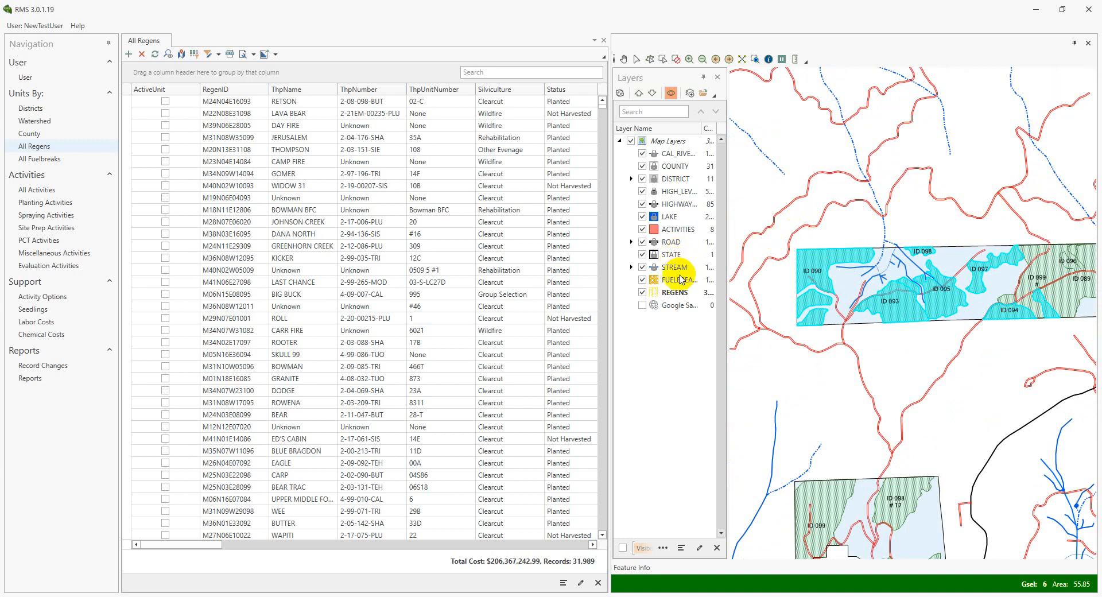
{"action": "left_click", "coordinate": [679, 293]}
{"action": "left_click", "coordinate": [678, 281], "text": "ctrl"}
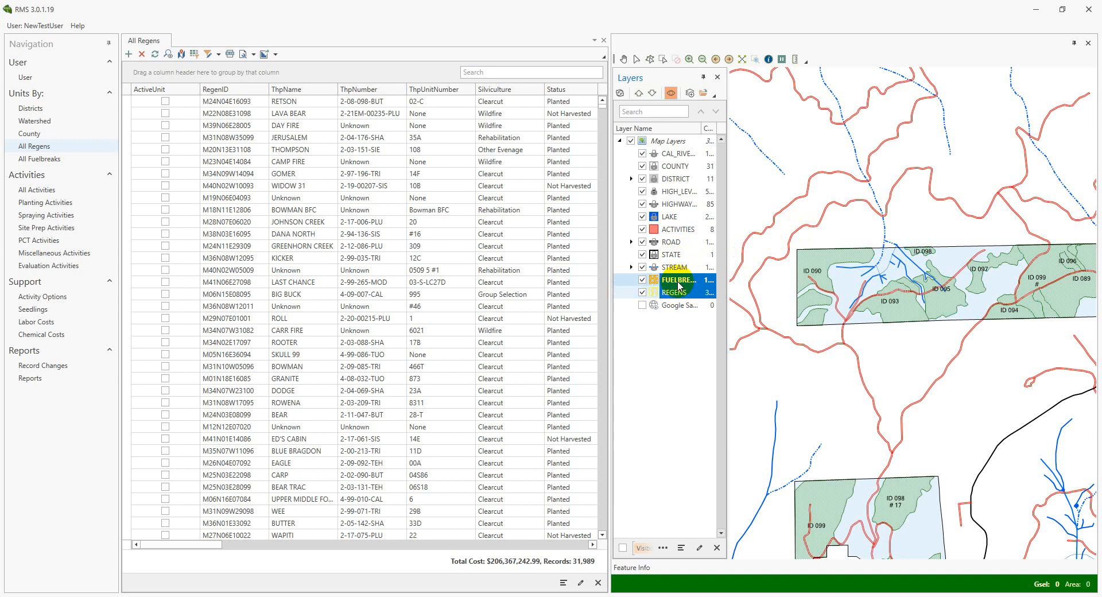
{"action": "left_click", "coordinate": [679, 230], "text": "ctrl"}
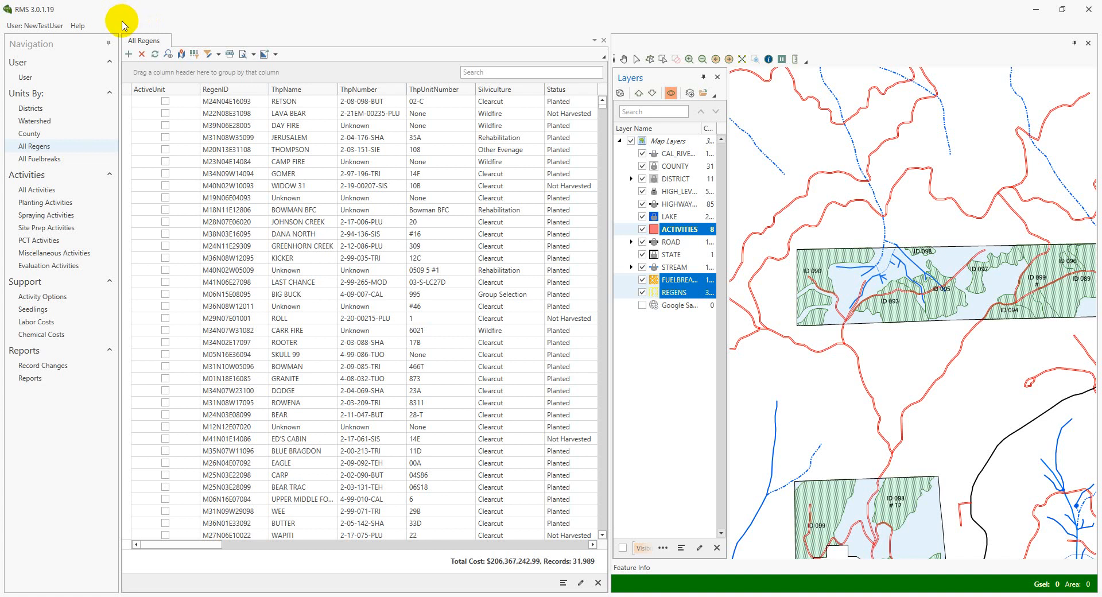
Select the regens M31N08W35099 and M23N04E14084 one after the other in the All Regens list
{"action": "left_click", "coordinate": [257, 138]}
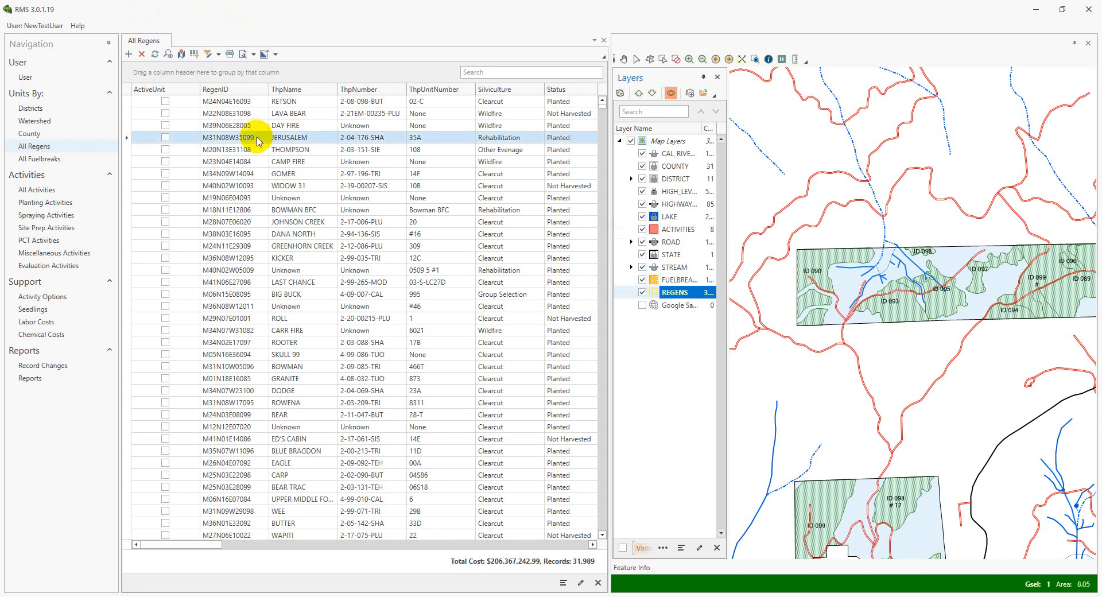
{"action": "left_click", "coordinate": [282, 164]}
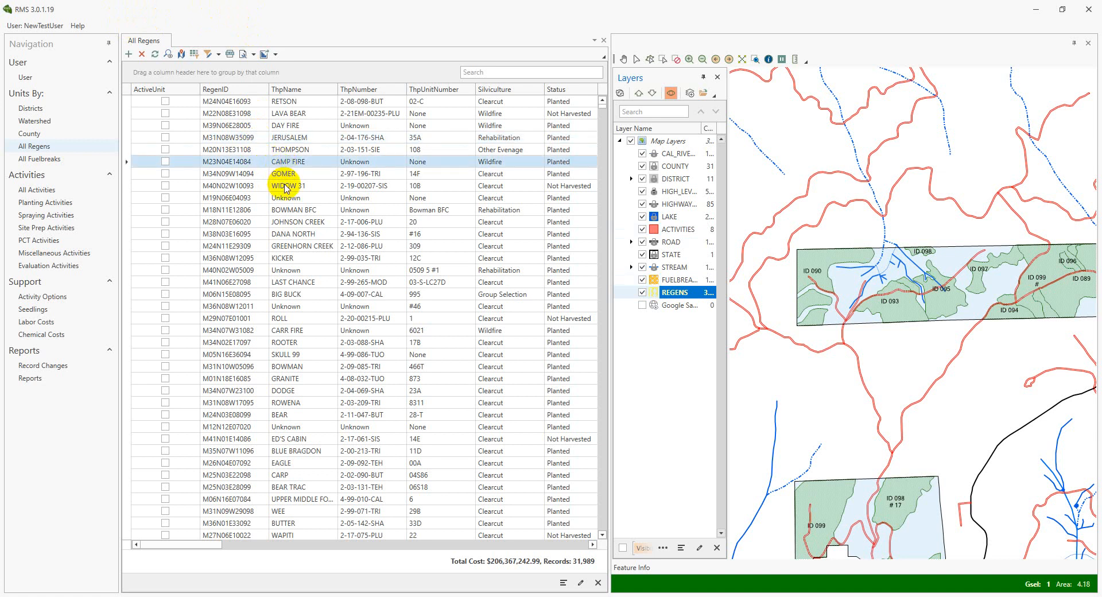
Select the nine regens ID 089, 090 and 093 through 099 on the map to filter the All Regens list
{"action": "scroll", "coordinate": [935, 228], "scroll_direction": "down", "scroll_amount": 2}
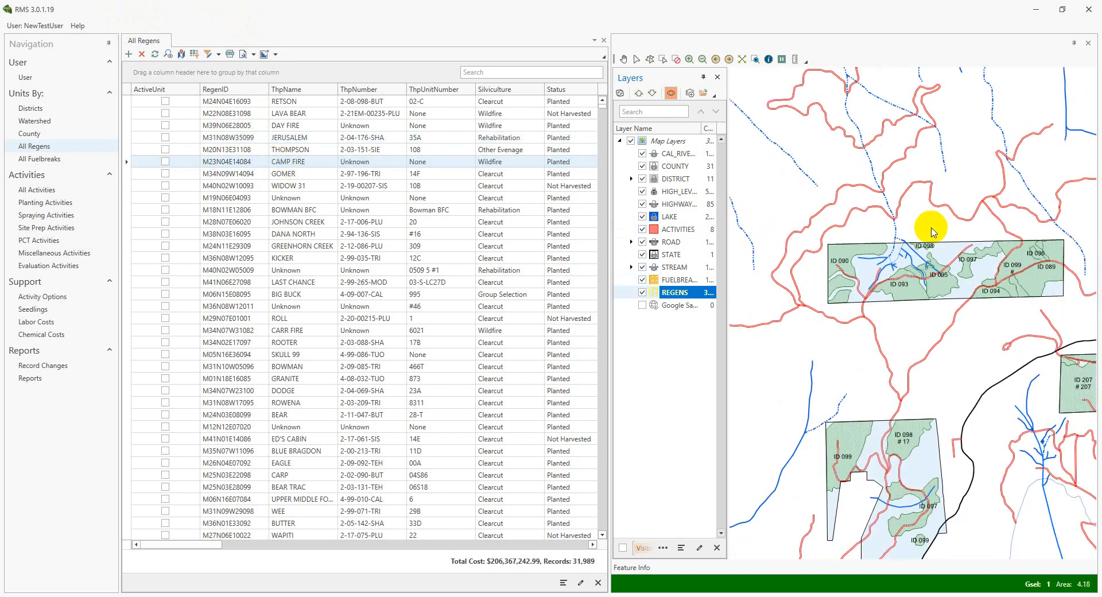
{"action": "scroll", "coordinate": [895, 115], "scroll_direction": "down", "scroll_amount": 2}
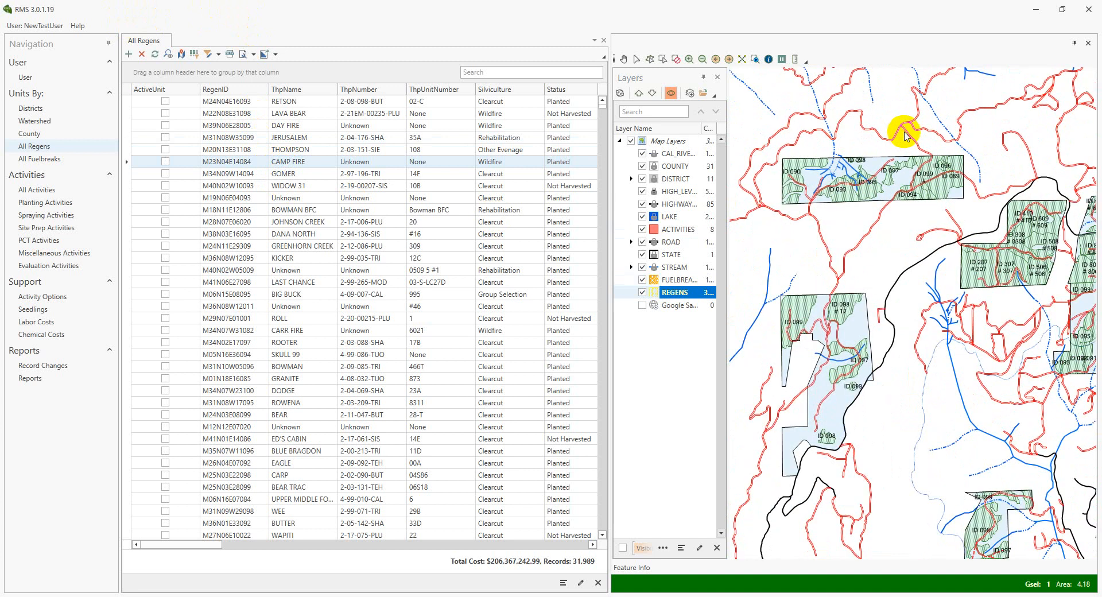
{"action": "left_click_drag", "start_coordinate": [810, 204], "coordinate": [944, 287]}
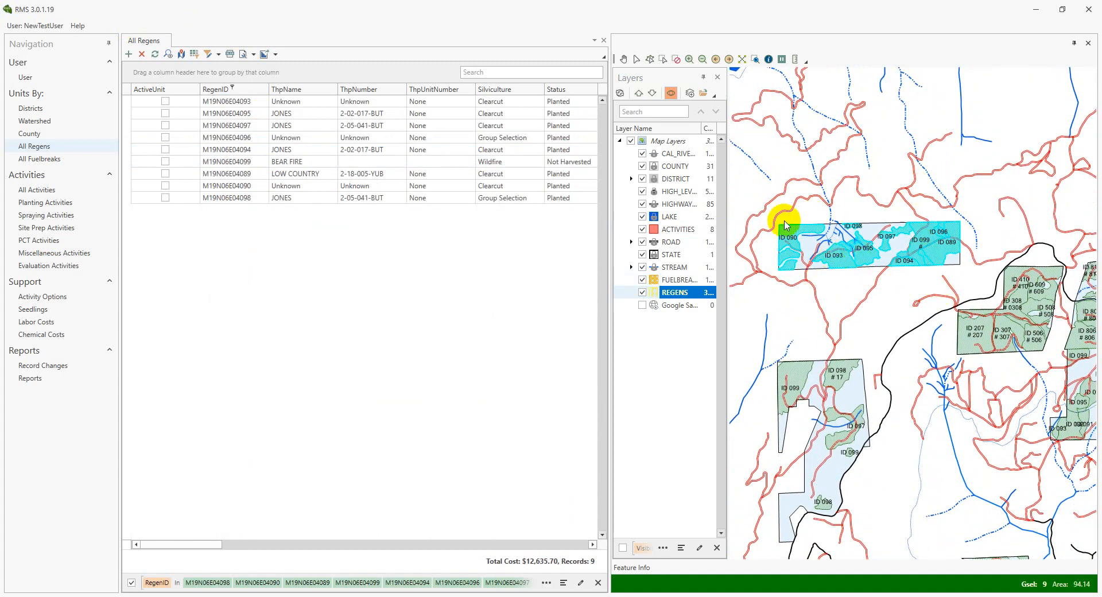
{"action": "left_click_drag", "start_coordinate": [776, 195], "coordinate": [955, 287]}
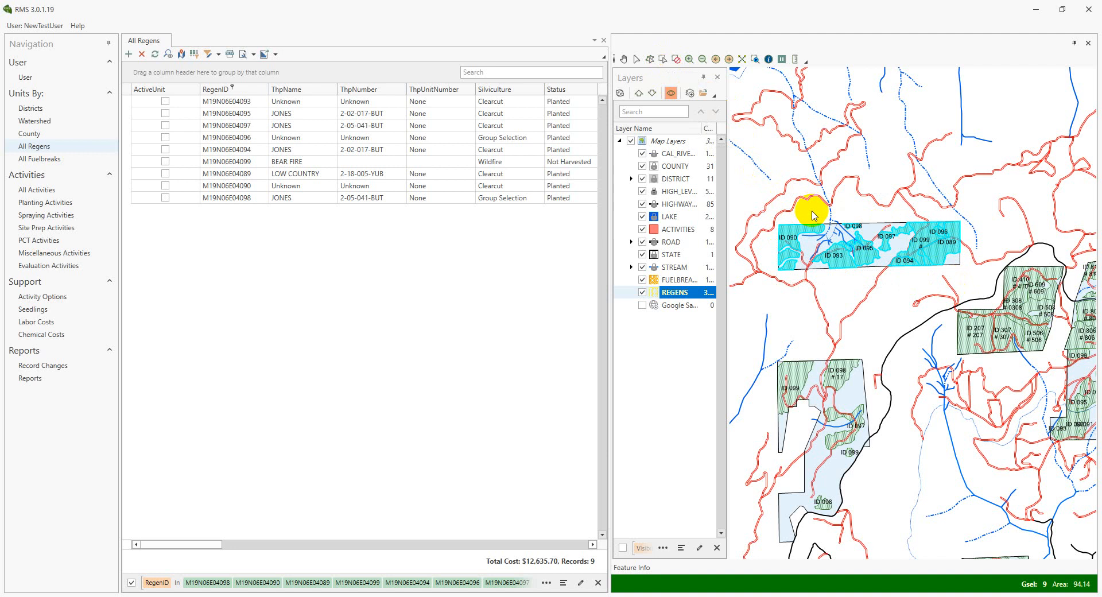
{"action": "left_click", "coordinate": [782, 238]}
{"action": "left_click_drag", "start_coordinate": [768, 213], "coordinate": [963, 282]}
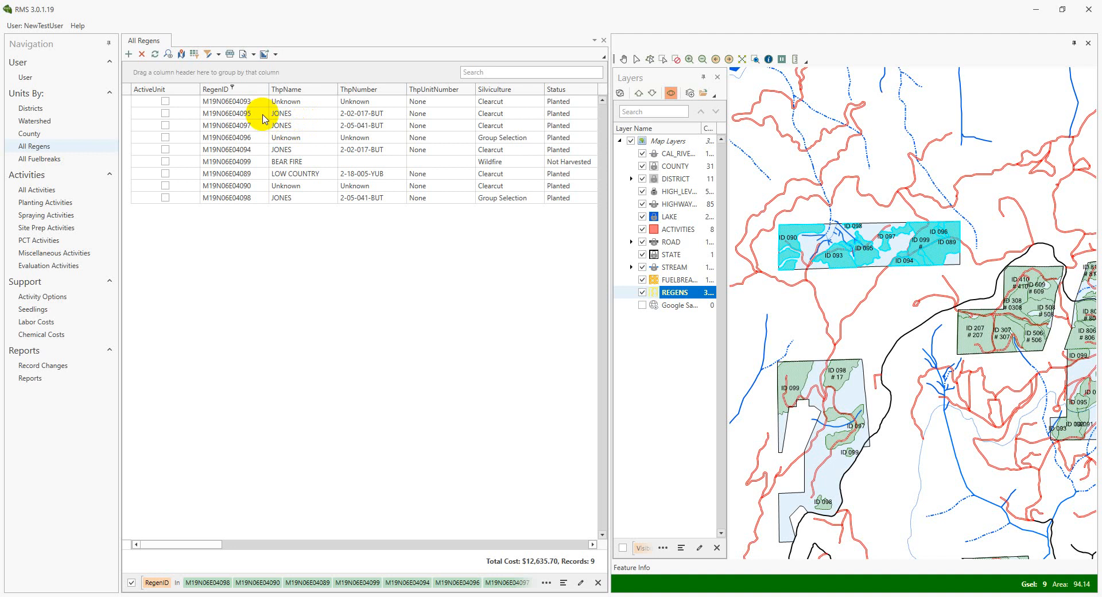
Highlight regens from the filtered list on the map, including M19N06E04093, M19N06E04097, M19N06E04099 and M19N06E04094
{"action": "left_click", "coordinate": [294, 107]}
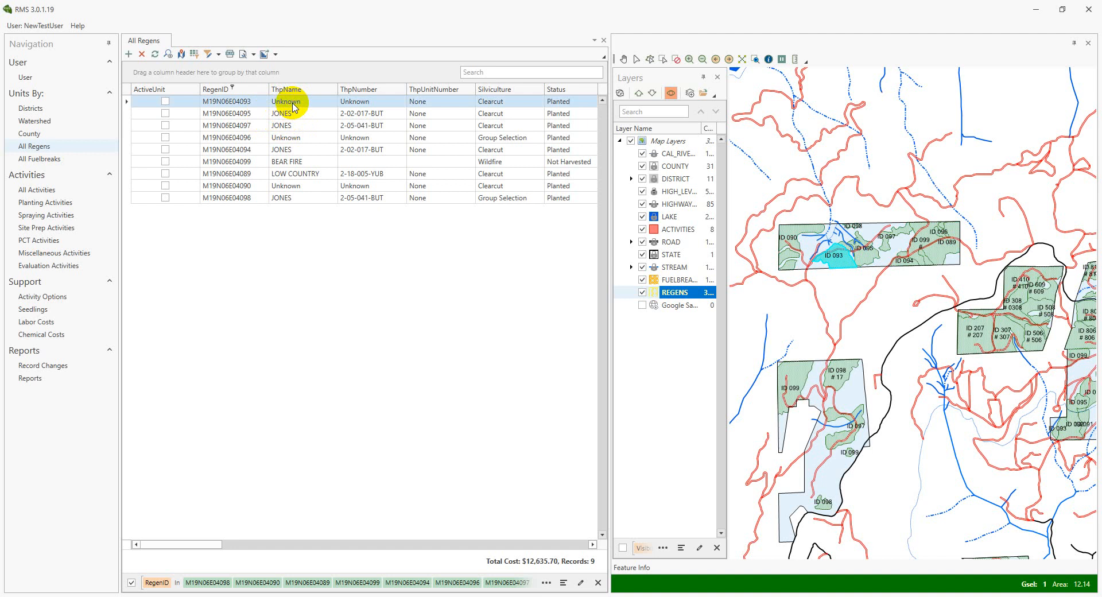
{"action": "left_click", "coordinate": [285, 195], "text": "shift"}
{"action": "left_click", "coordinate": [290, 125]}
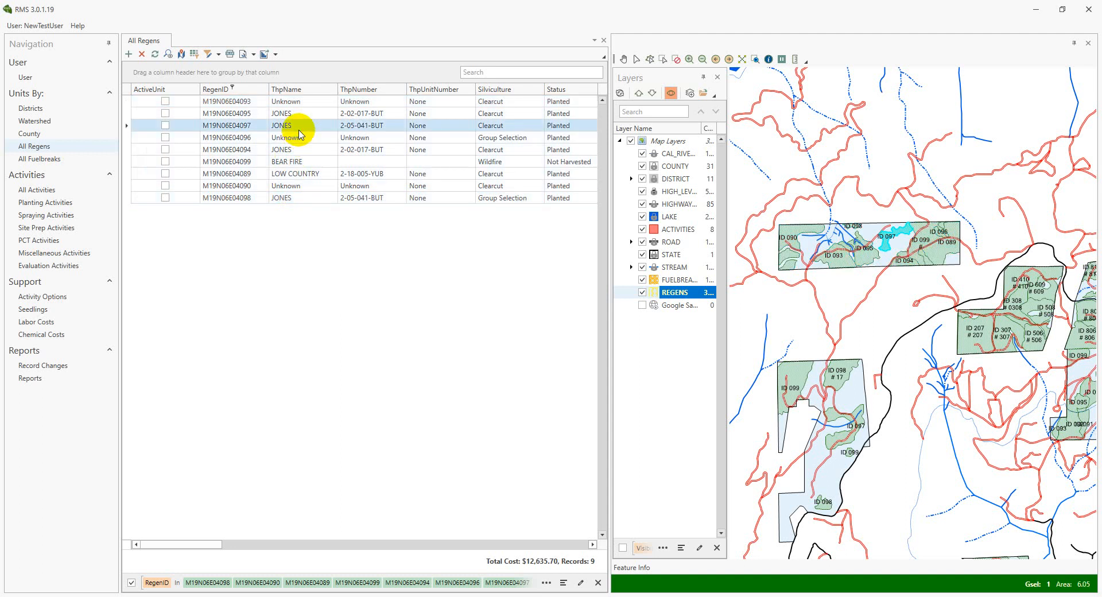
{"action": "left_click", "coordinate": [296, 162], "text": "ctrl"}
{"action": "left_click", "coordinate": [290, 151], "text": "ctrl"}
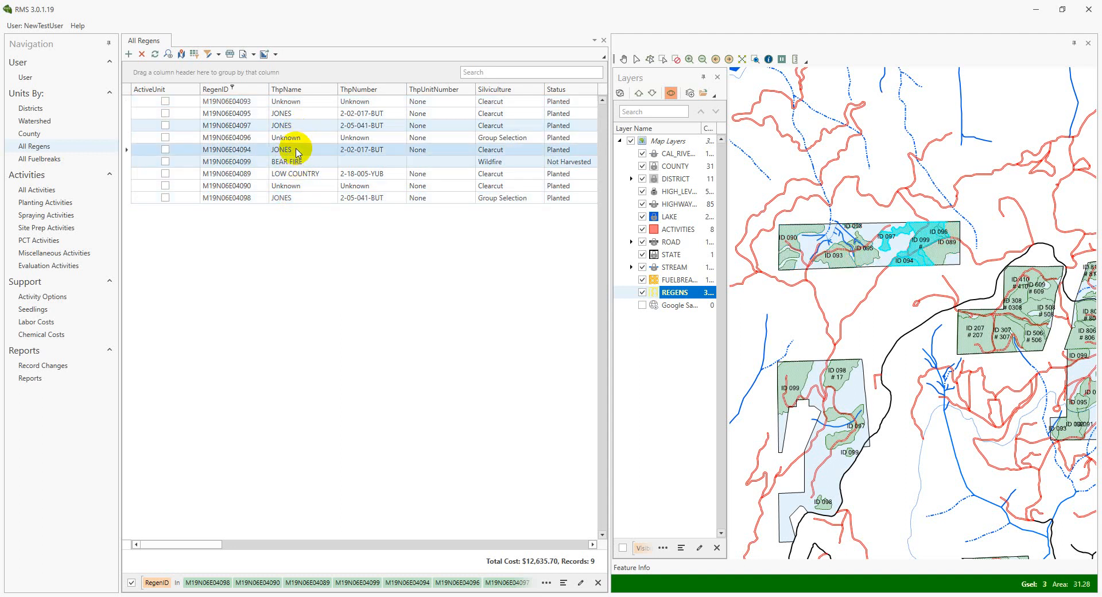
Select all regens in the filtered list and set them as active regens
{"action": "left_click", "coordinate": [128, 96]}
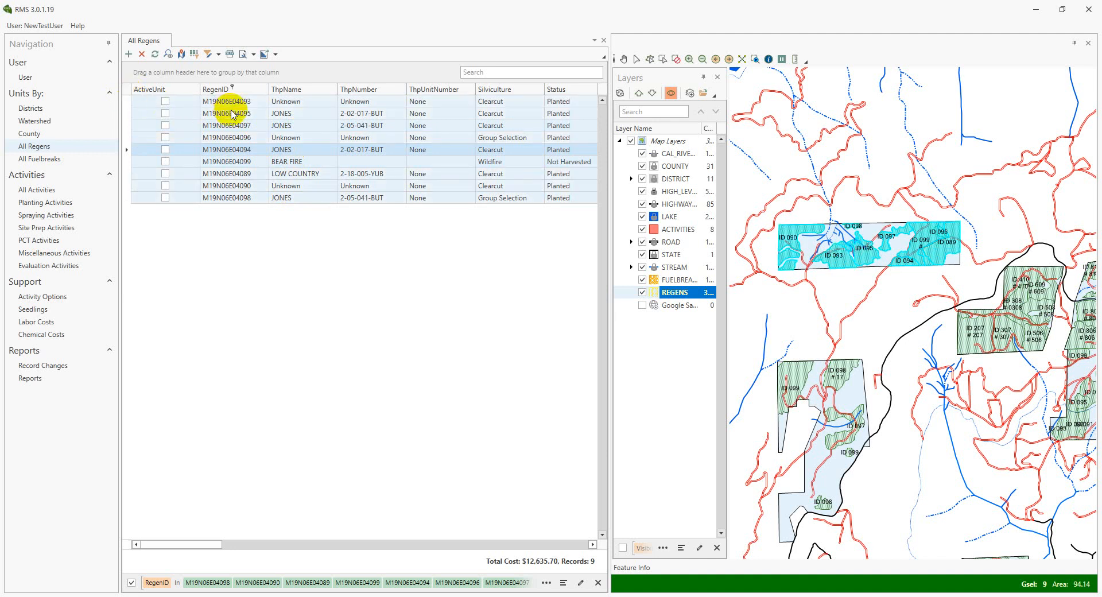
{"action": "right_click", "coordinate": [281, 141]}
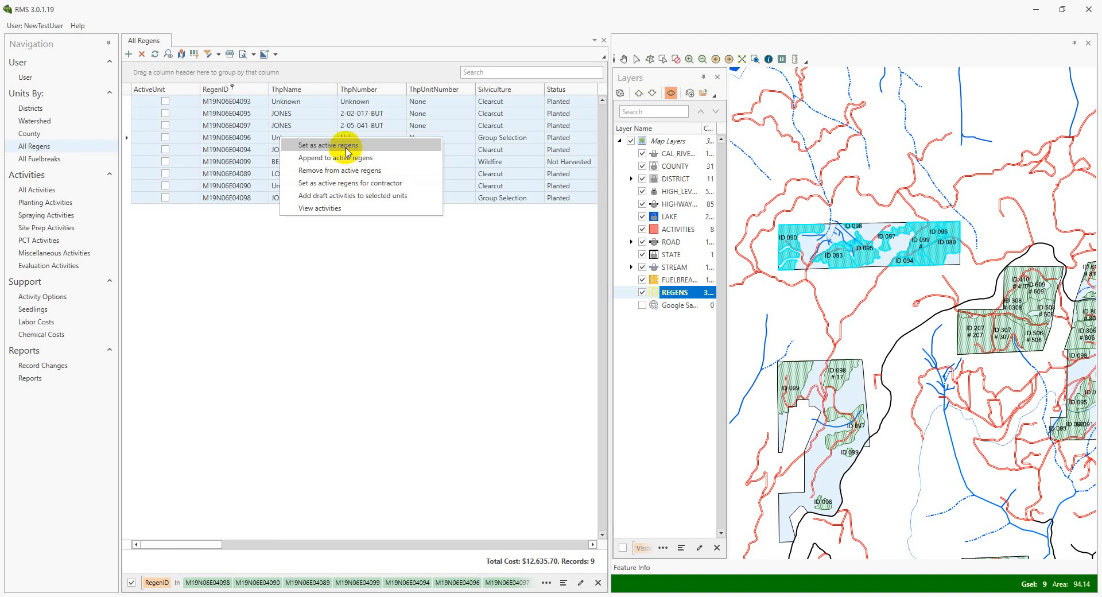
{"action": "left_click", "coordinate": [346, 149]}
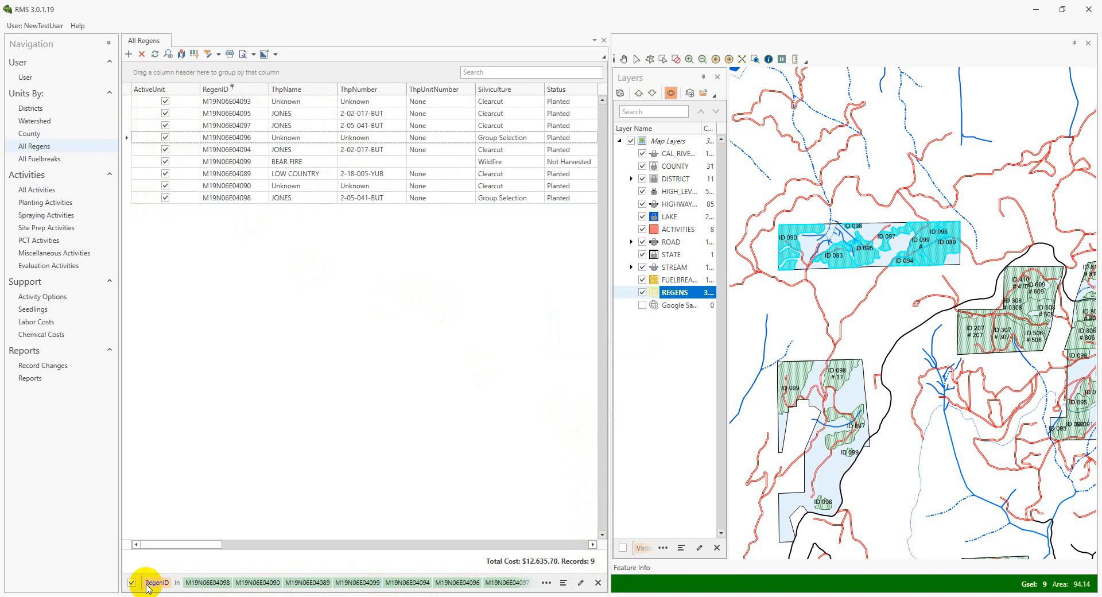
Check the recent RegenID filters and try adding ActiveUnit conditions in the Filter Editor, discarding the changes
{"action": "left_click", "coordinate": [564, 583]}
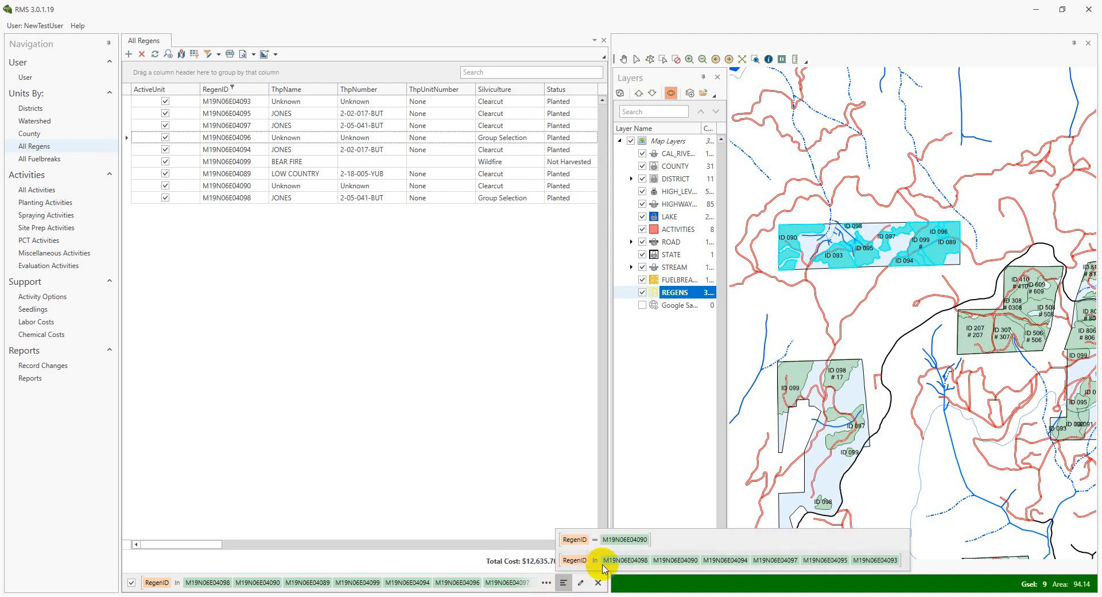
{"action": "left_click", "coordinate": [553, 496]}
{"action": "left_click", "coordinate": [580, 584]}
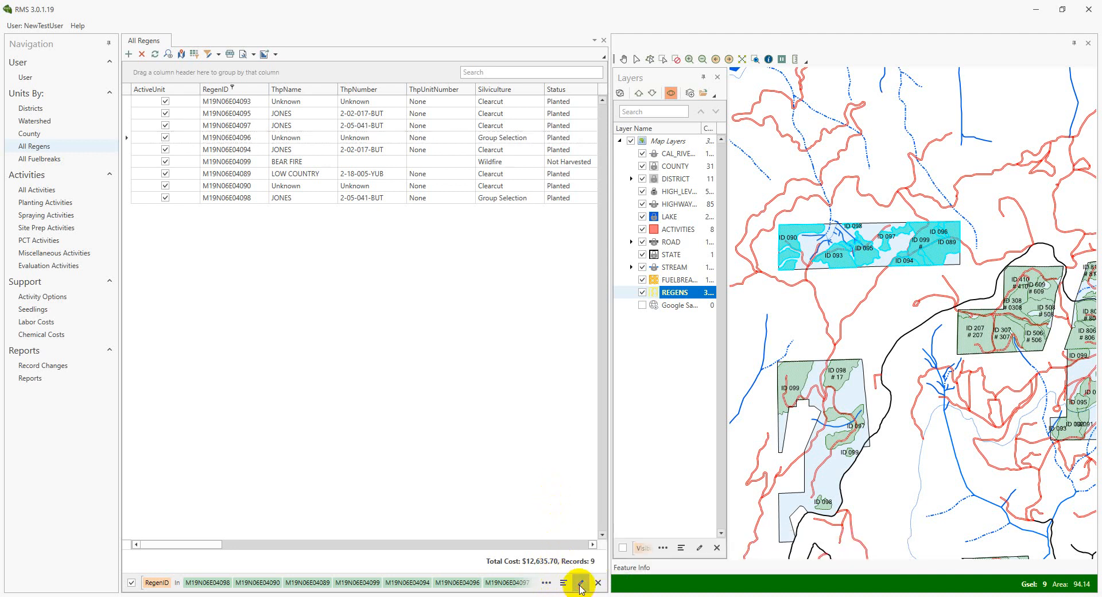
{"action": "double_click", "coordinate": [438, 225]}
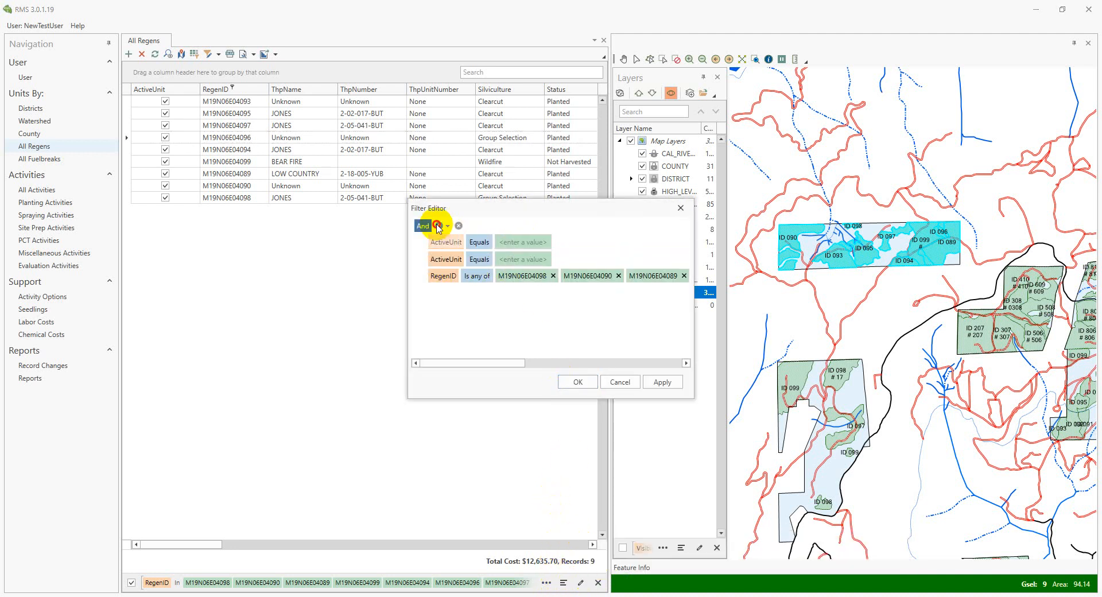
{"action": "double_click", "coordinate": [437, 226]}
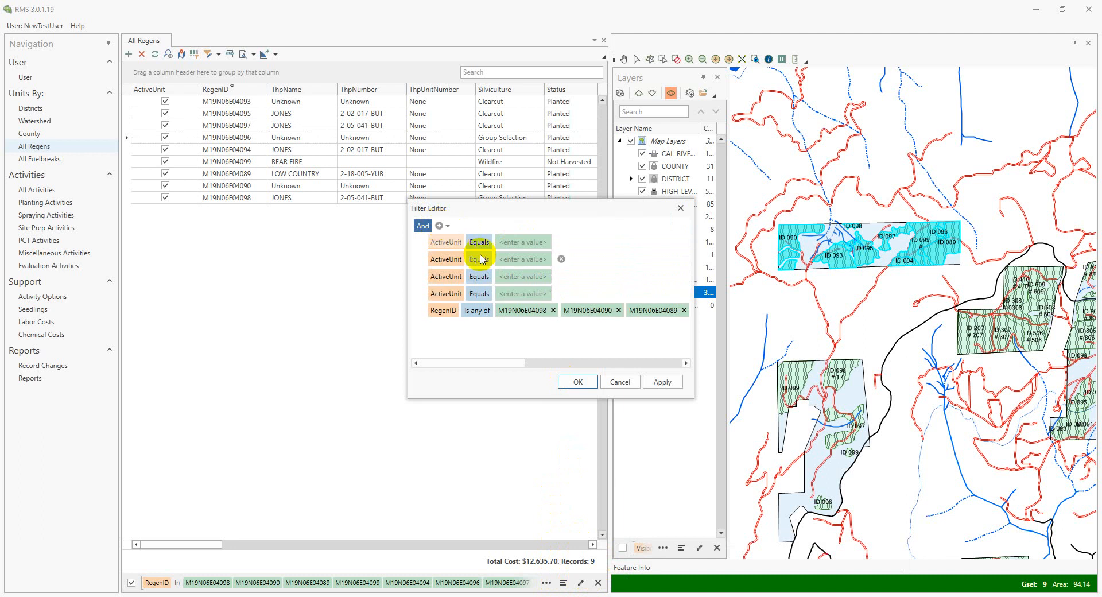
{"action": "left_click", "coordinate": [617, 383]}
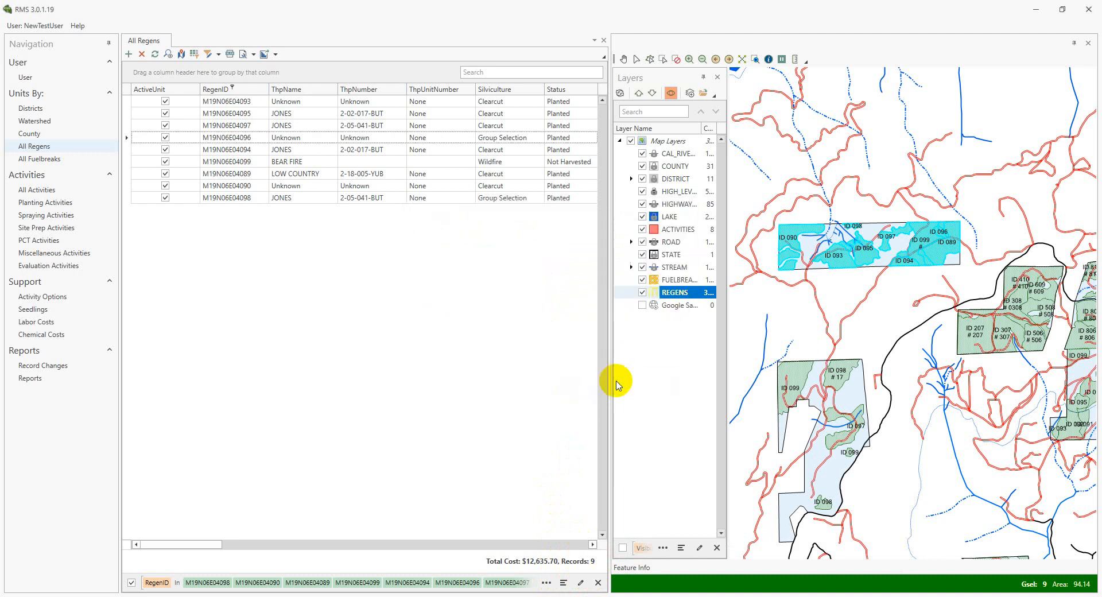
Clear the RegenID filter and sort the All Regens list by ActiveUnit in descending order
{"action": "left_click", "coordinate": [597, 583]}
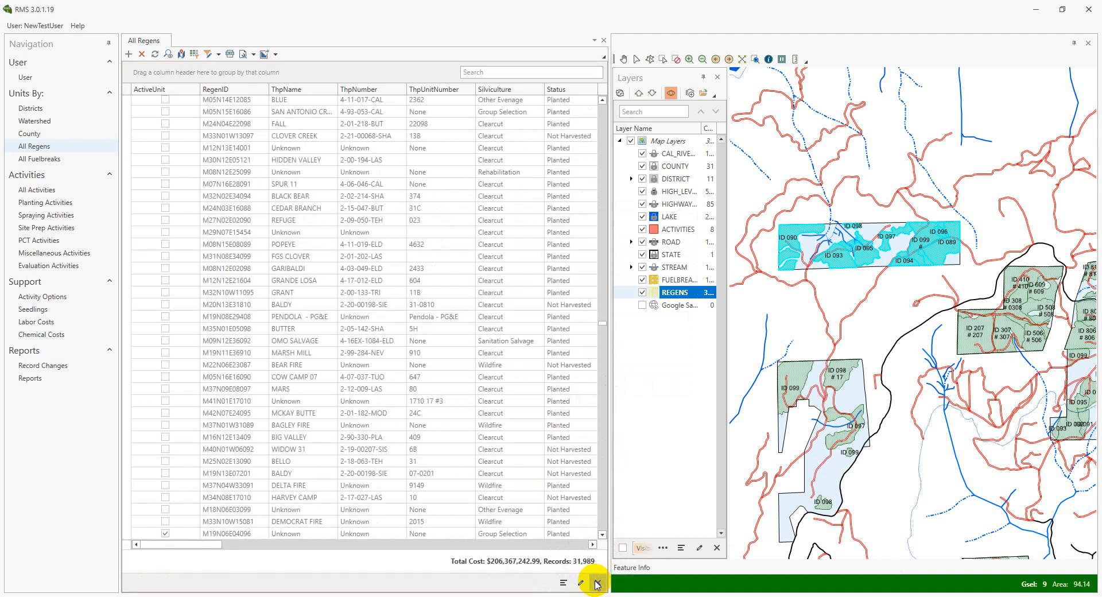
{"action": "right_click", "coordinate": [180, 86]}
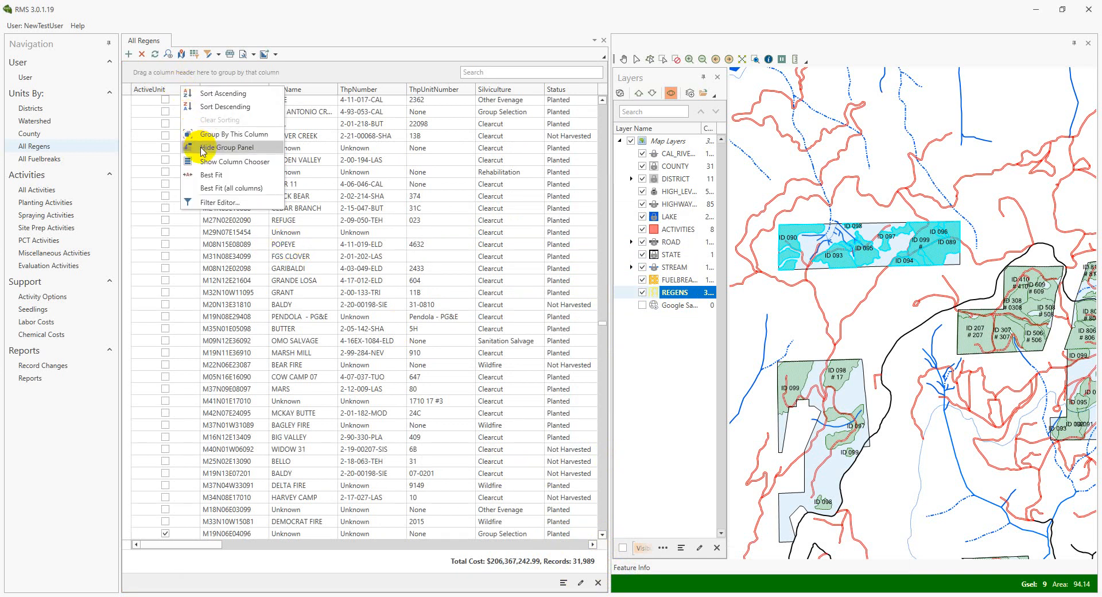
{"action": "left_click", "coordinate": [207, 109]}
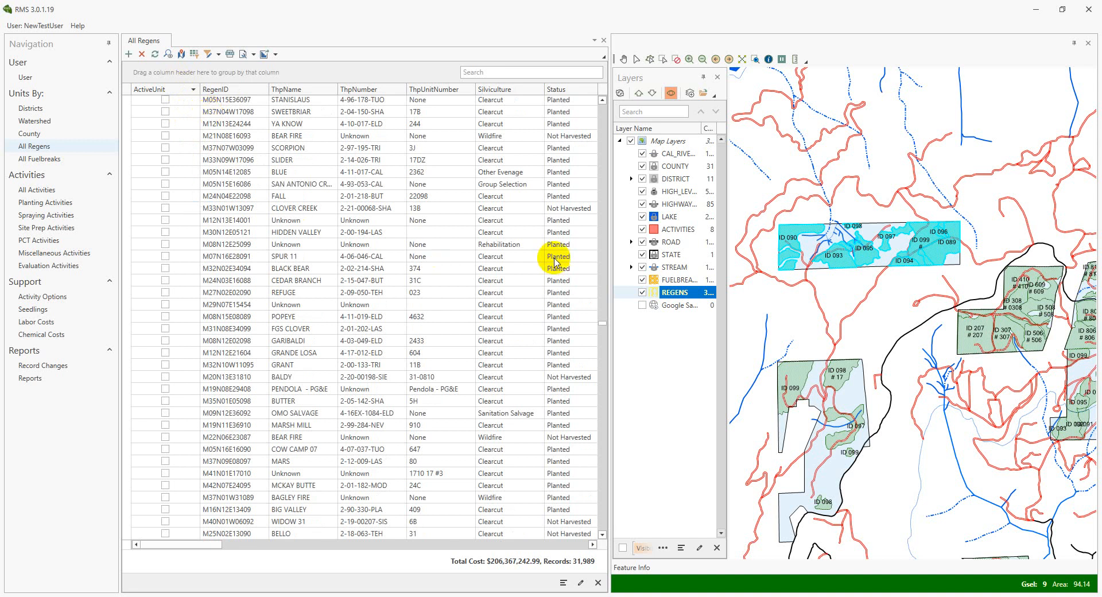
{"action": "left_click_drag", "start_coordinate": [602, 324], "coordinate": [600, 98]}
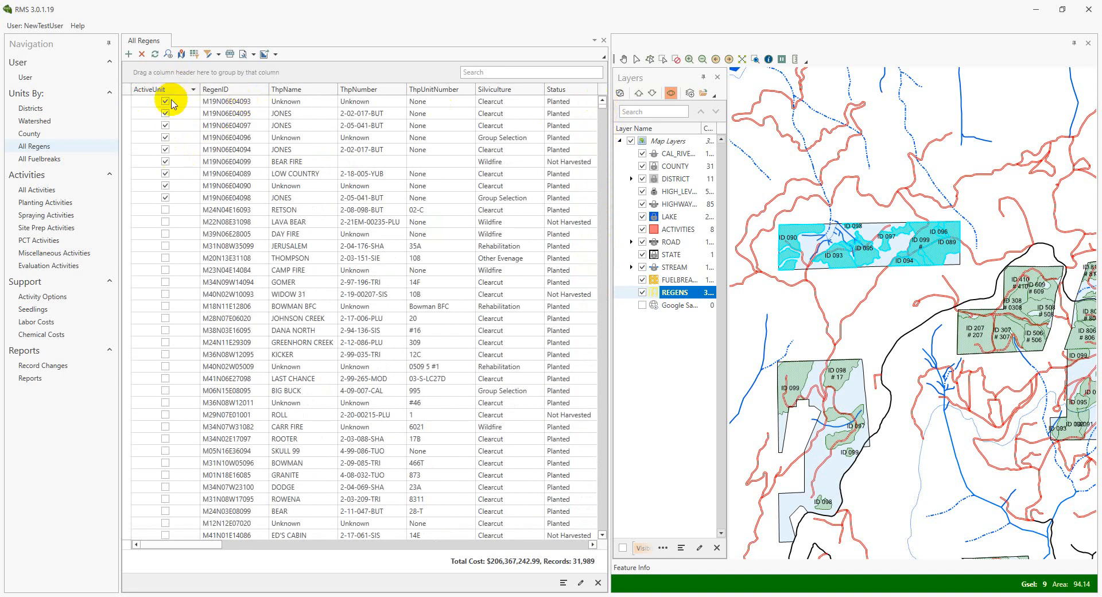
Filter the All Regens list to show only the active regens
{"action": "left_click", "coordinate": [265, 54]}
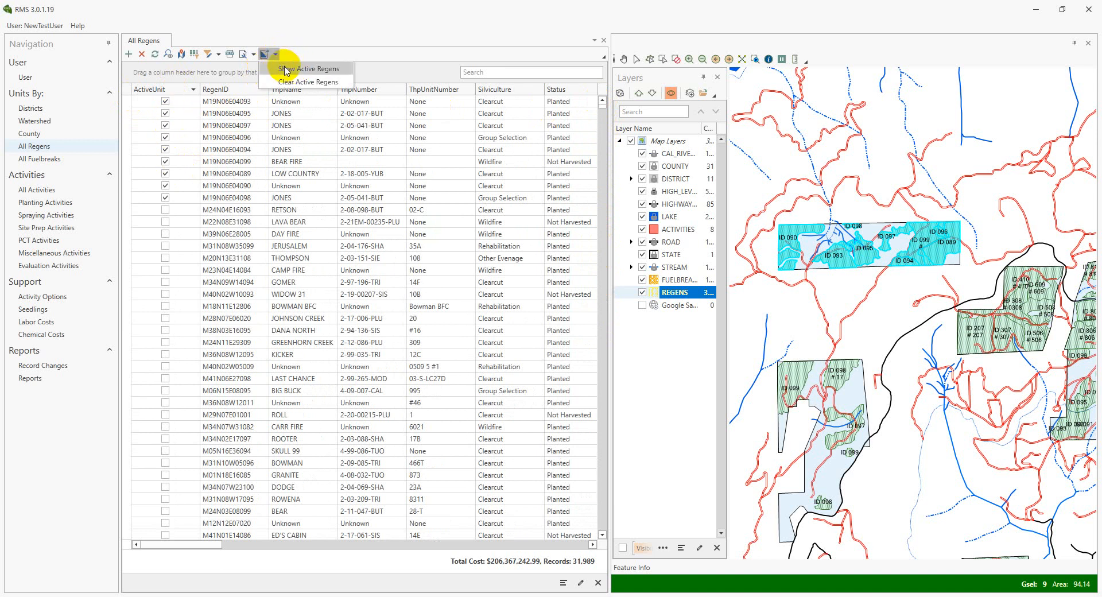
{"action": "left_click", "coordinate": [290, 69]}
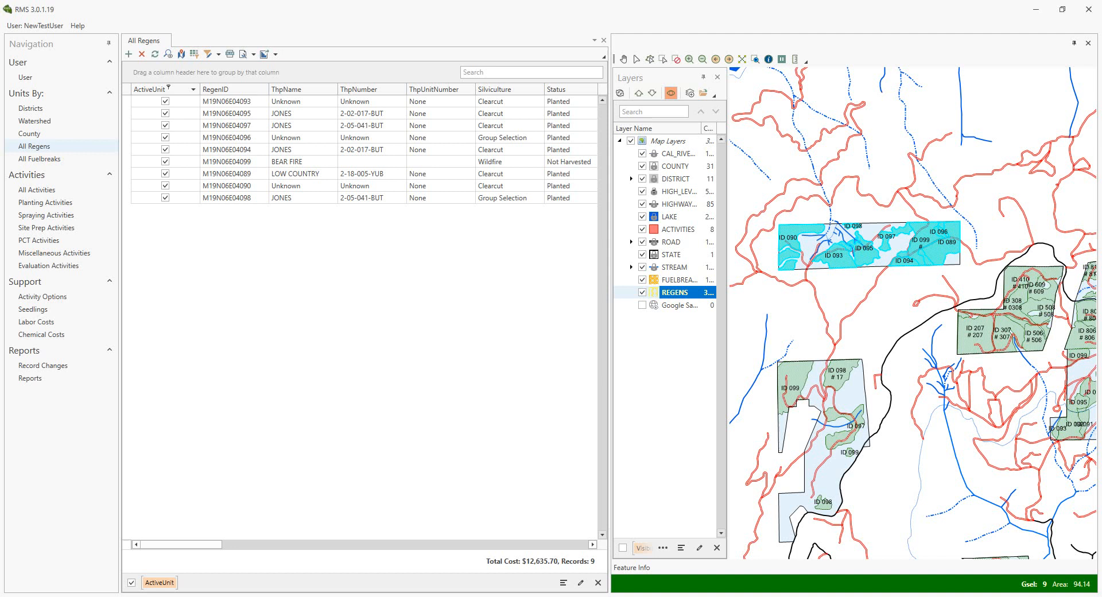
Bring the mirrored Alpine Inventory iPad window over the RMS window and enlarge it
{"action": "left_click_drag", "start_coordinate": [1100, 205], "coordinate": [588, 211]}
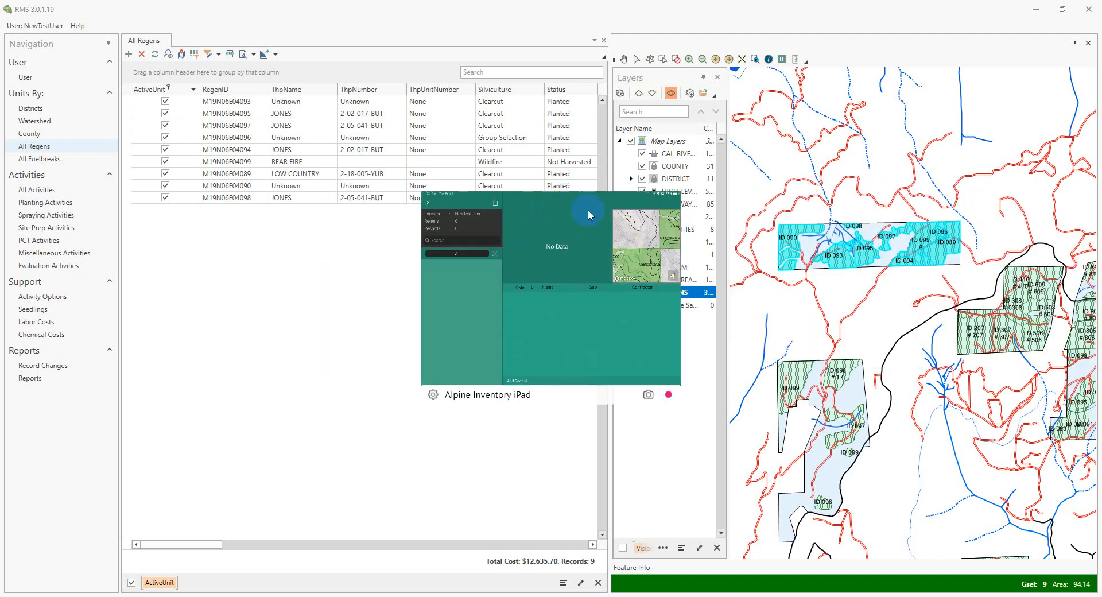
{"action": "left_click_drag", "start_coordinate": [677, 195], "coordinate": [939, 64]}
{"action": "left_click_drag", "start_coordinate": [804, 65], "coordinate": [670, 109]}
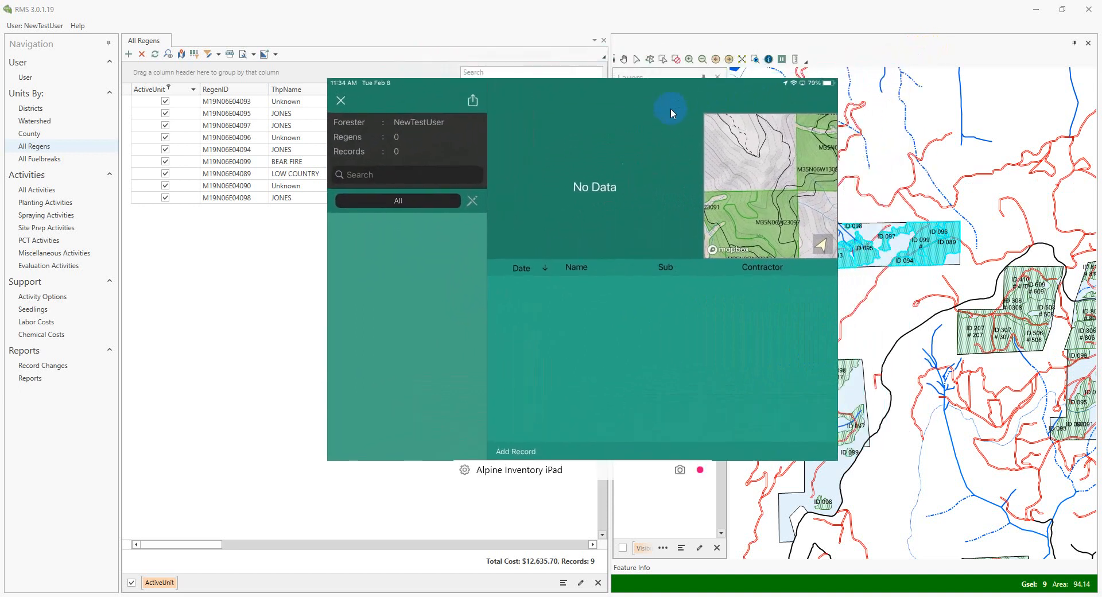
Sync the active regens to the iPad app and reopen its sync settings
{"action": "left_click", "coordinate": [429, 105]}
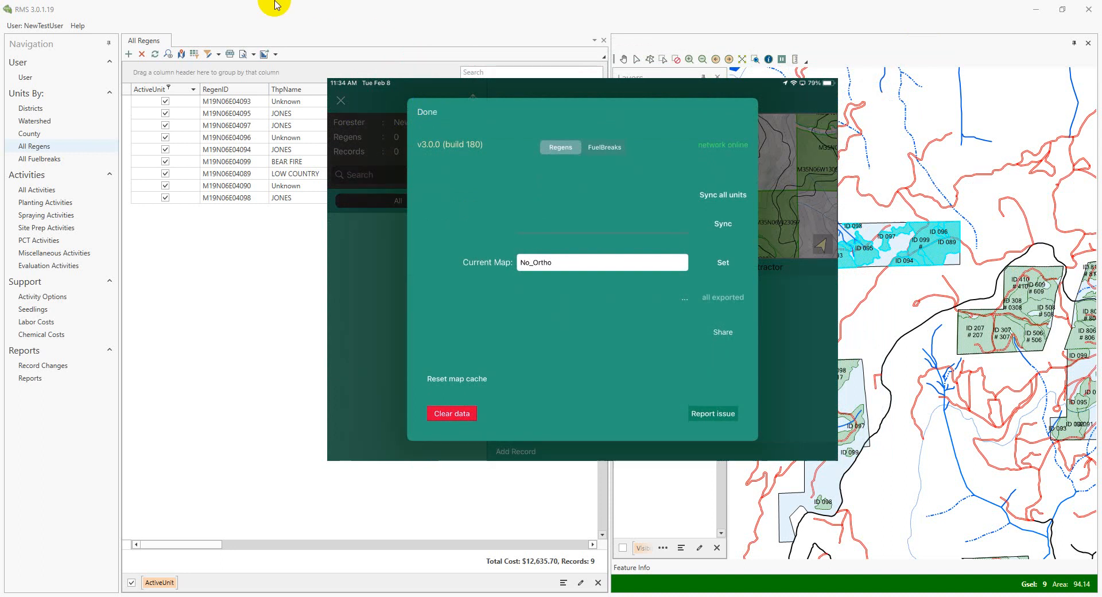
{"action": "left_click", "coordinate": [724, 224]}
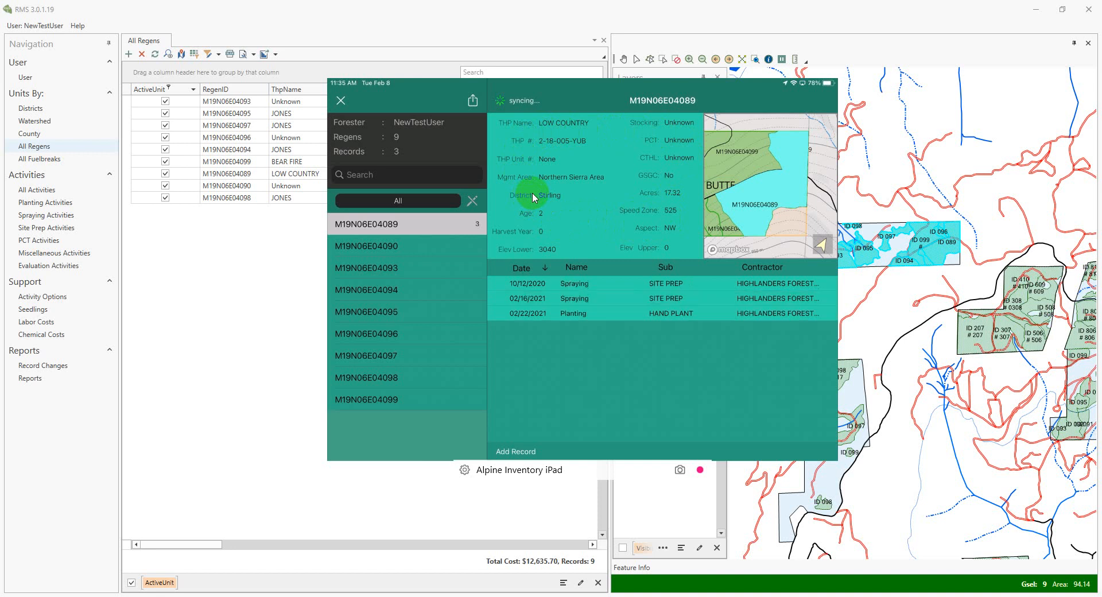
{"action": "left_click", "coordinate": [473, 104]}
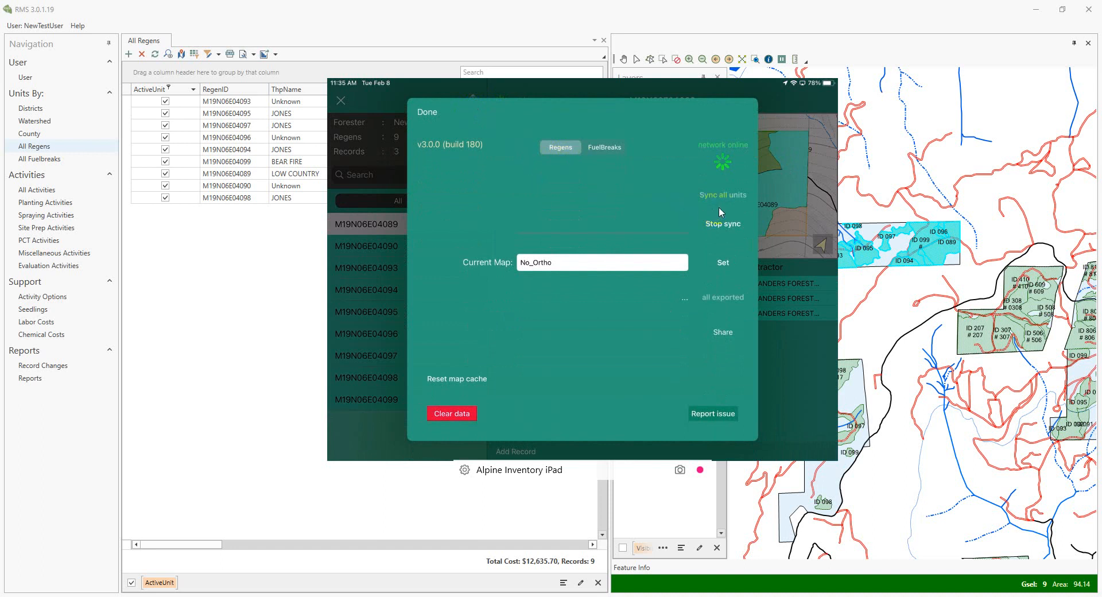
Sync all units in the iPad app and add a miscellaneous activity dated 02/08/2022 with contractor CAL NORTH FORESTRY to regen M19N06E04090
{"action": "left_click", "coordinate": [707, 195]}
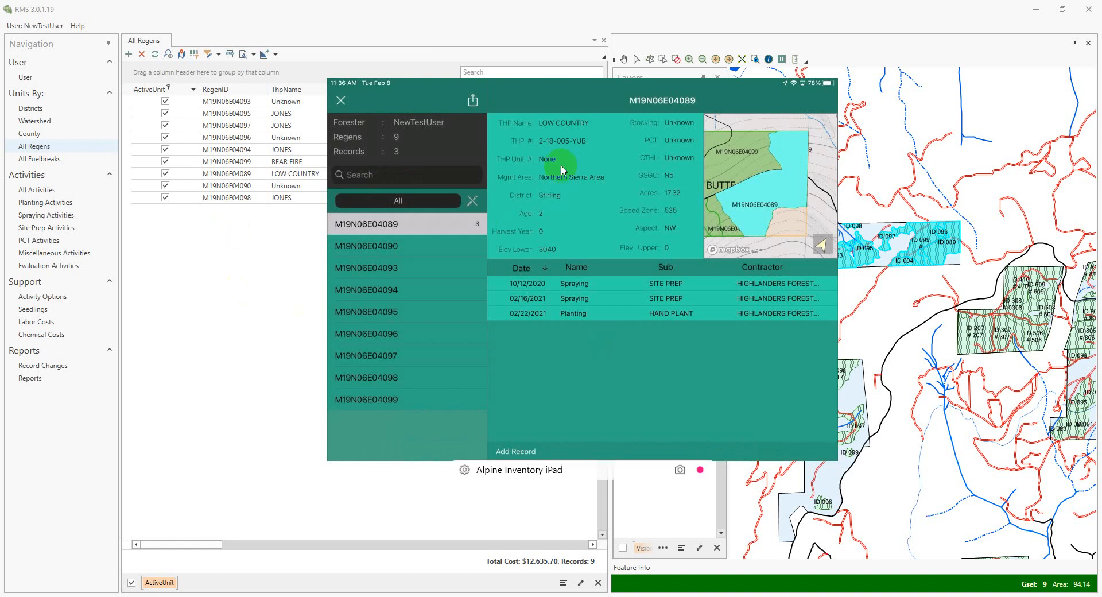
{"action": "left_click", "coordinate": [412, 236]}
{"action": "left_click", "coordinate": [412, 240]}
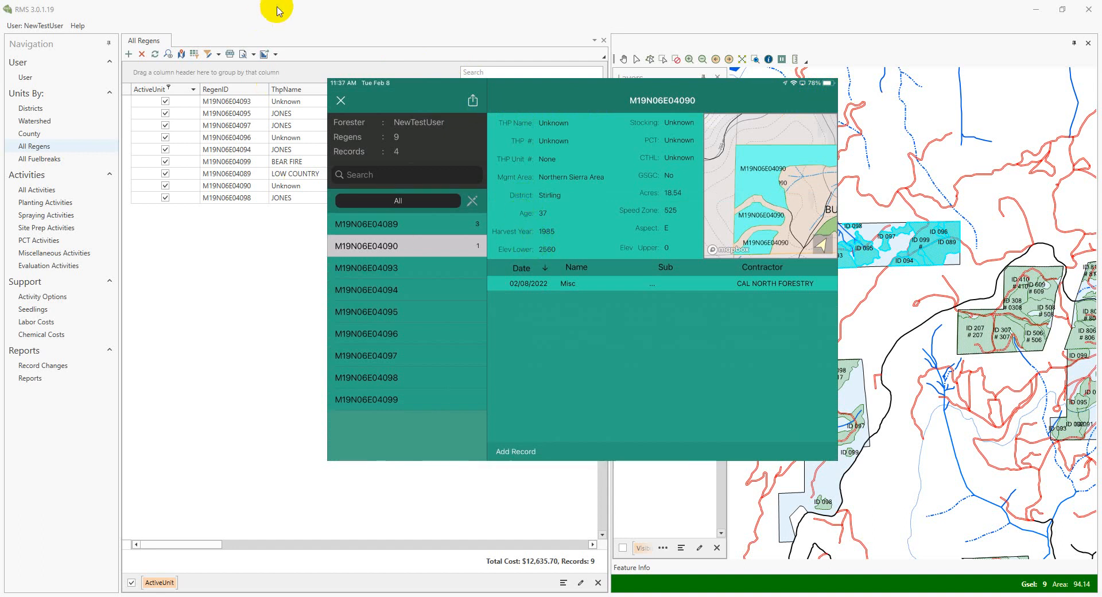
{"action": "left_click", "coordinate": [373, 249]}
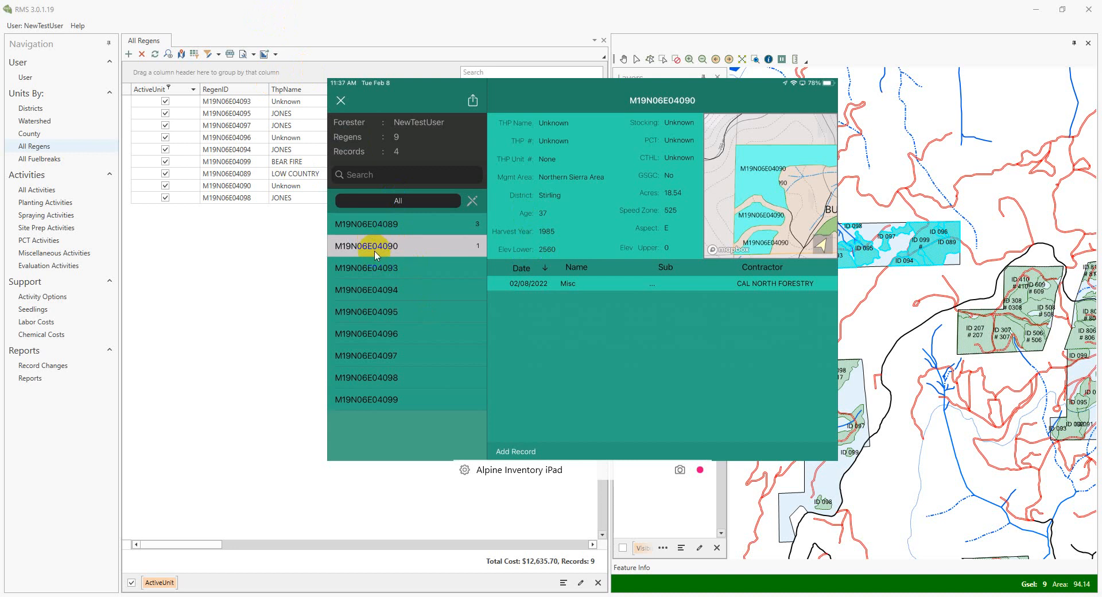
Switch to RMS, review the 2/8/2022 miscellaneous activity of regen M19N06E04090, and close the activity and regen records
{"action": "left_click", "coordinate": [265, 17]}
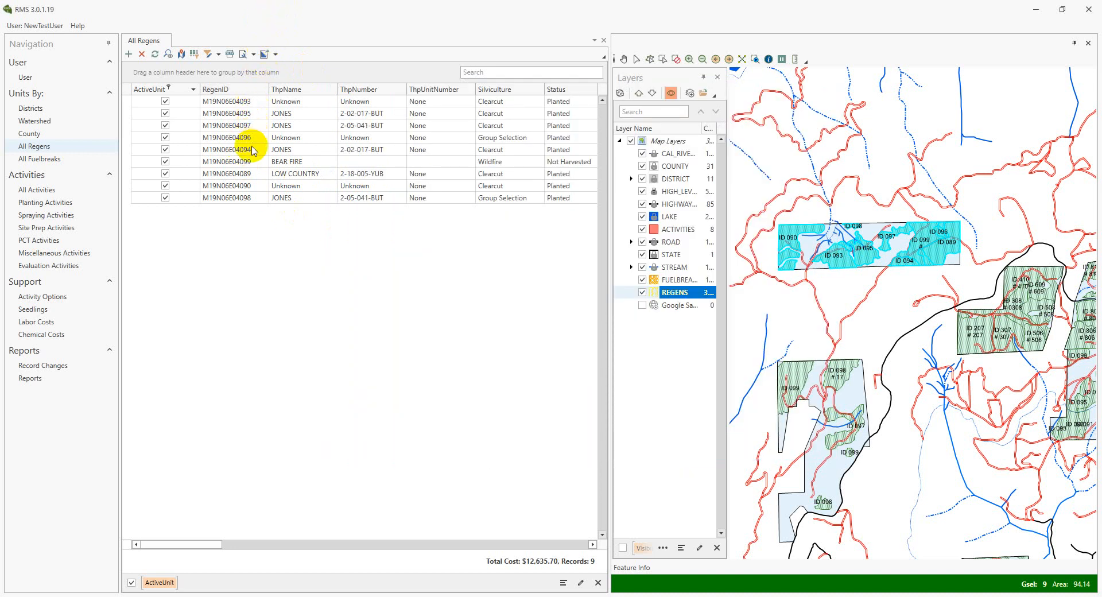
{"action": "left_click", "coordinate": [252, 185]}
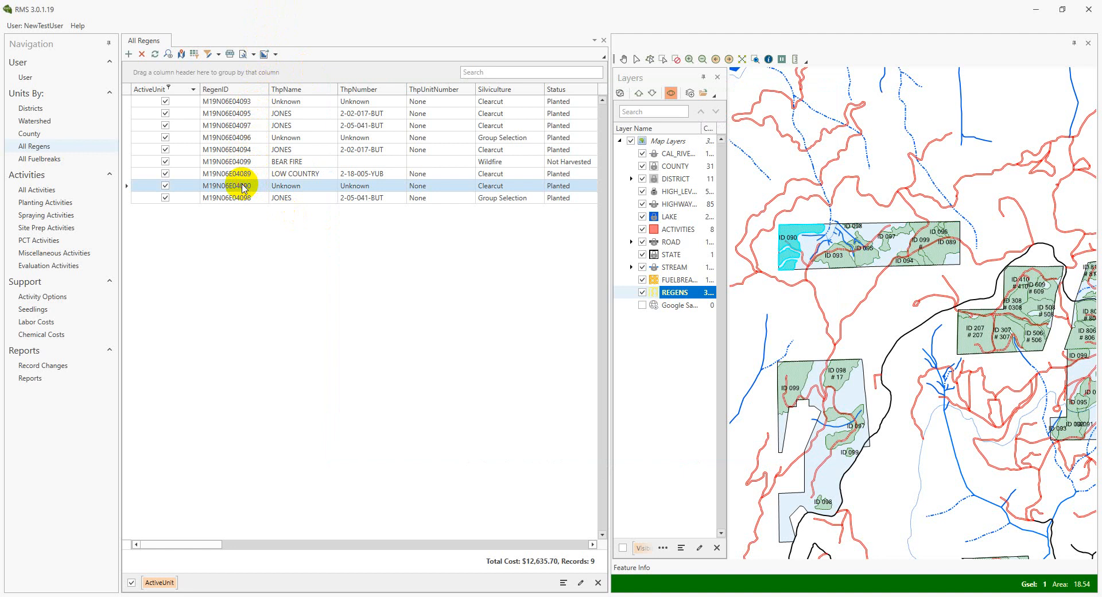
{"action": "double_click", "coordinate": [243, 186]}
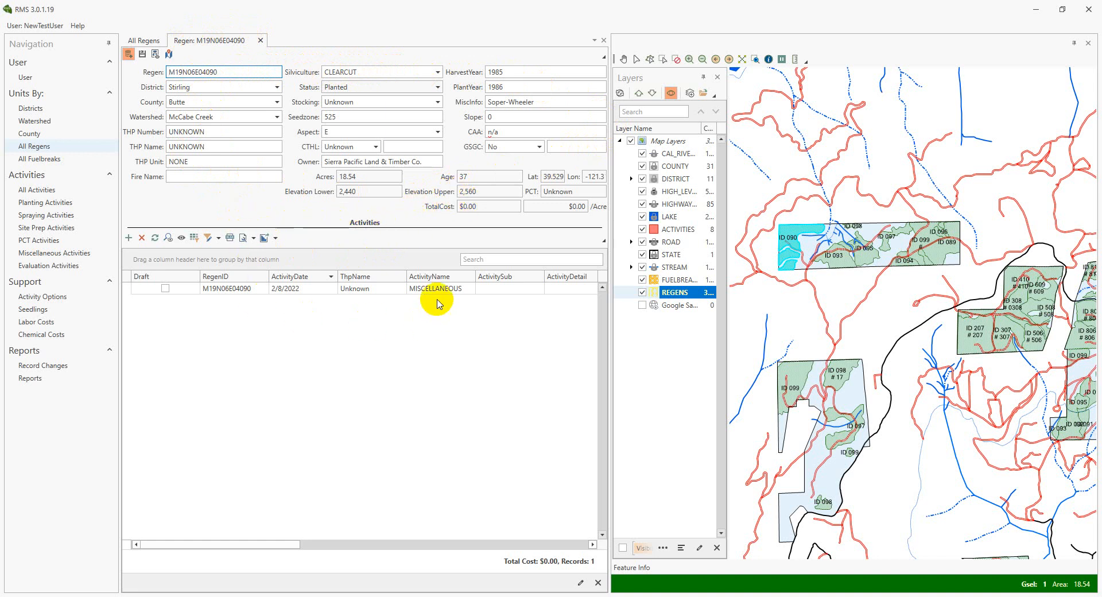
{"action": "left_click", "coordinate": [285, 290]}
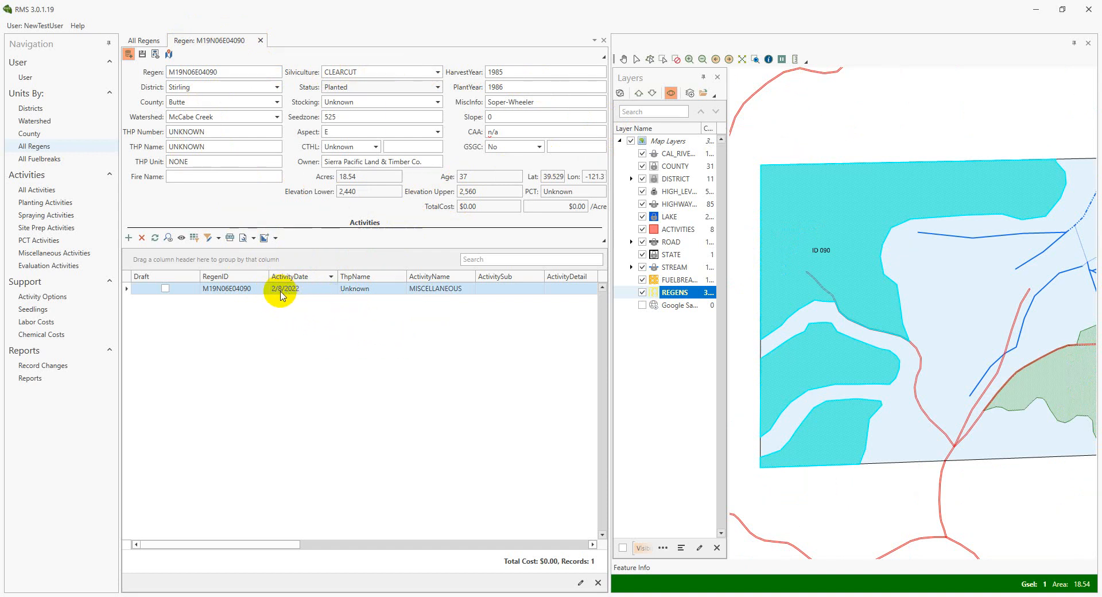
{"action": "double_click", "coordinate": [280, 291]}
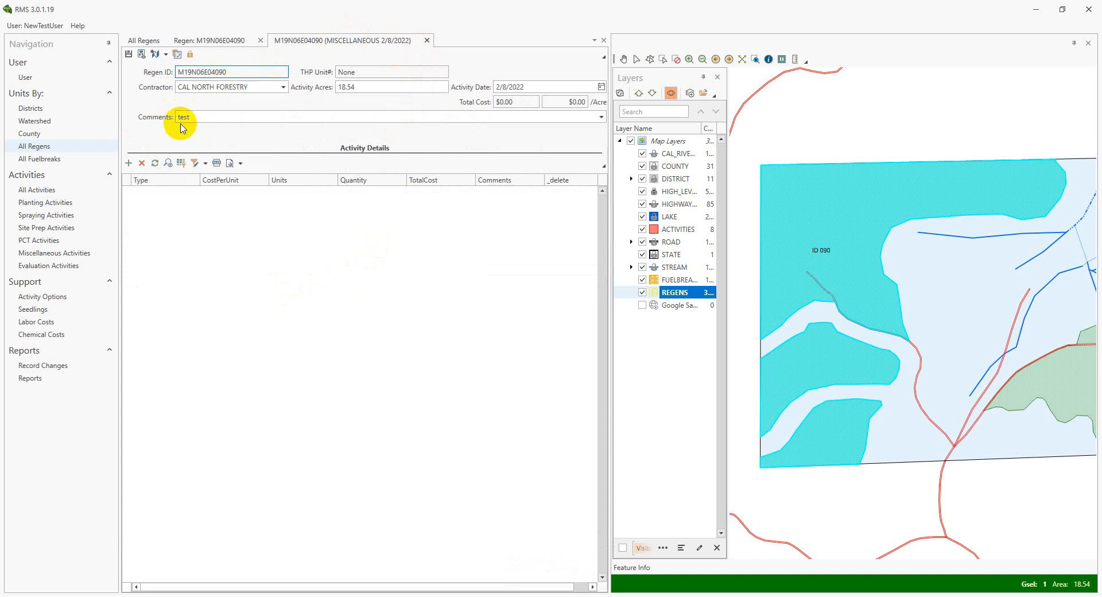
{"action": "left_click", "coordinate": [427, 40]}
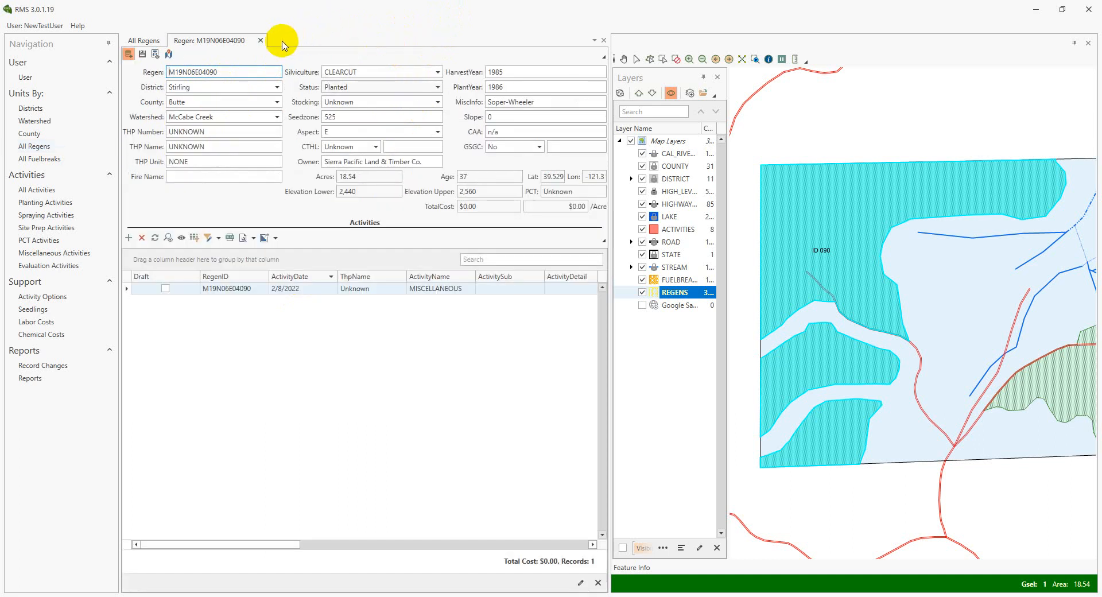
{"action": "left_click", "coordinate": [260, 40]}
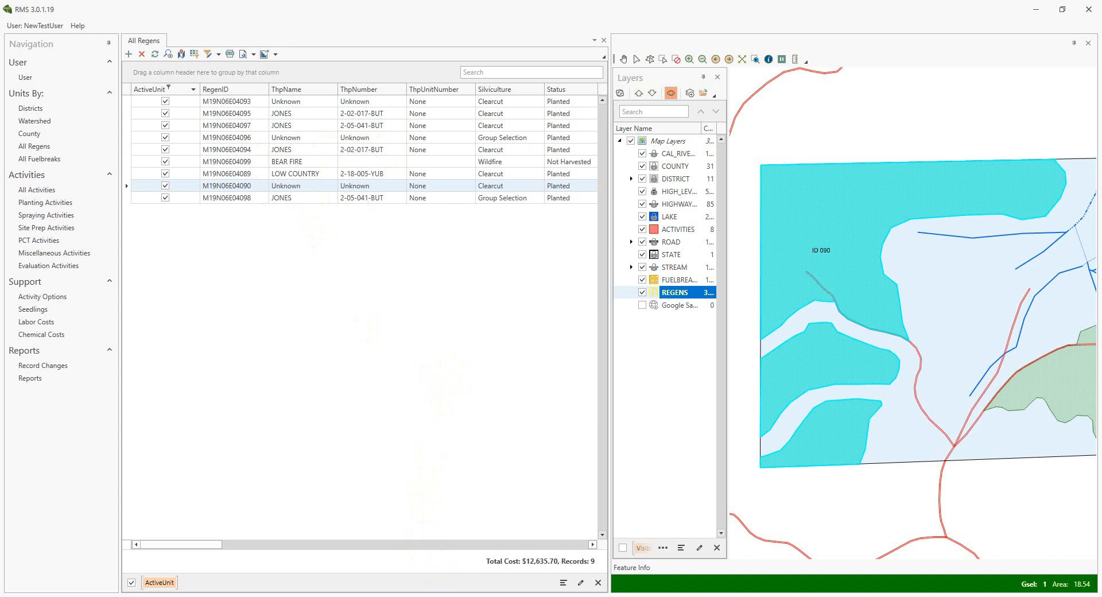
Bring the mirrored Alpine Inventory iPad window forward and review its sync settings and the activity filter choices of the regen list
{"action": "mouse_move", "coordinate": [435, 596]}
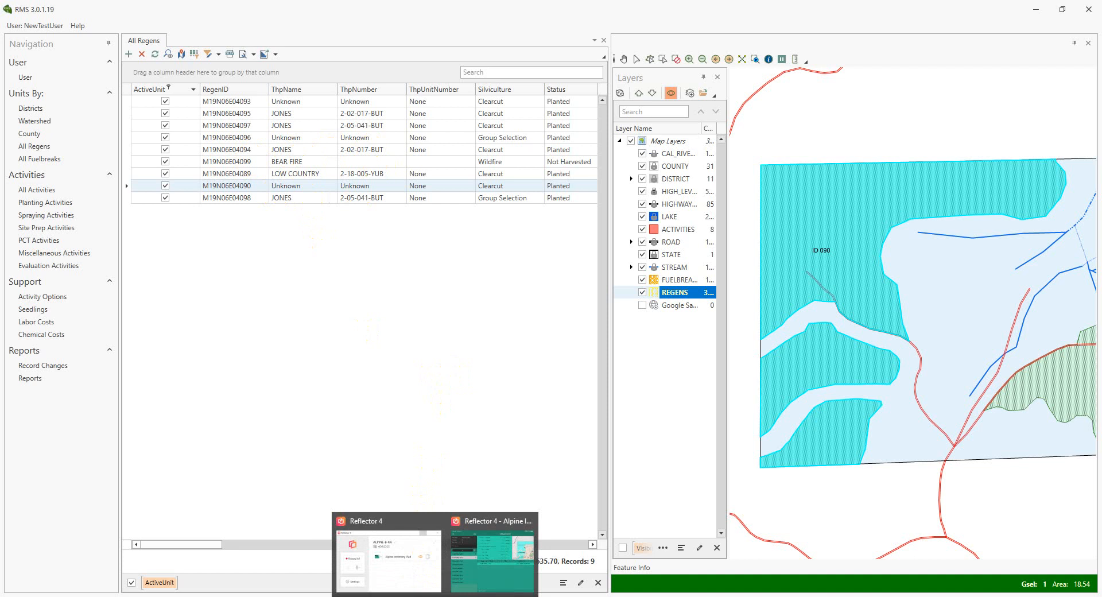
{"action": "left_click", "coordinate": [488, 562]}
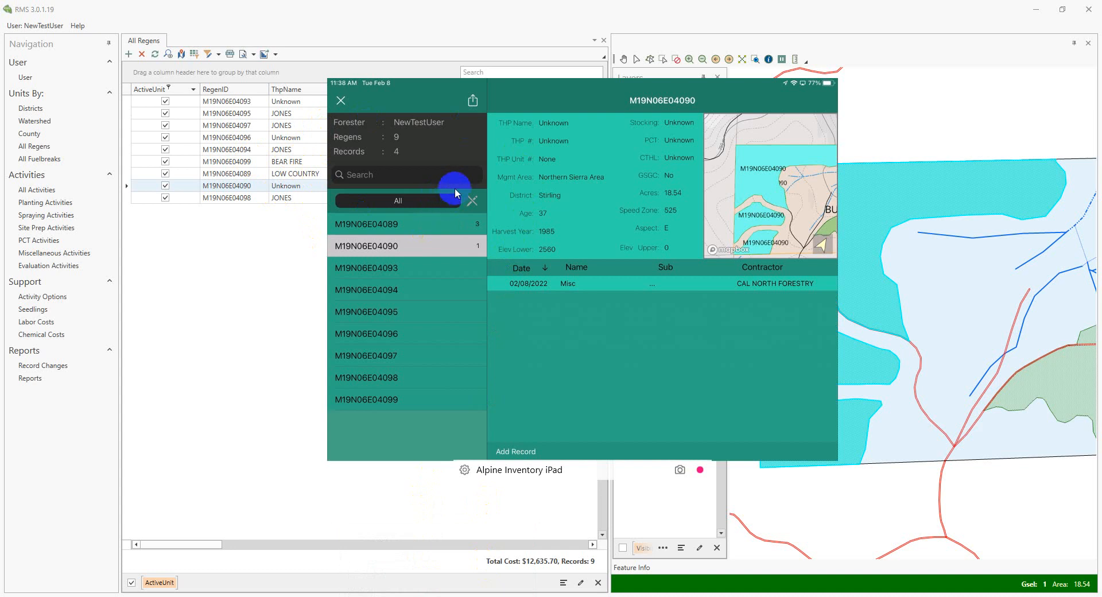
{"action": "left_click", "coordinate": [464, 125]}
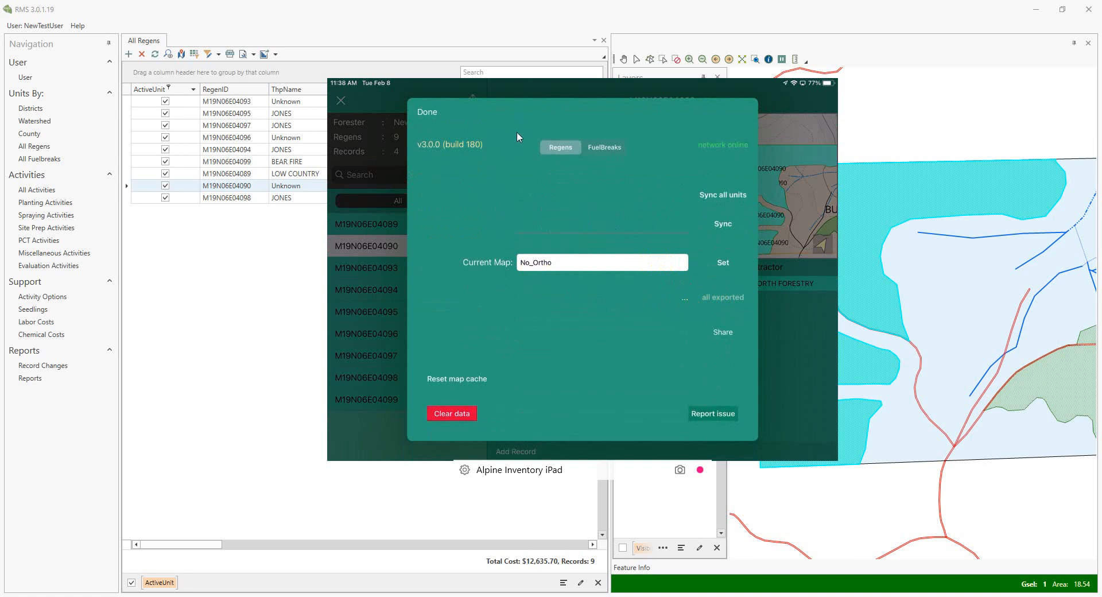
{"action": "left_click", "coordinate": [566, 285]}
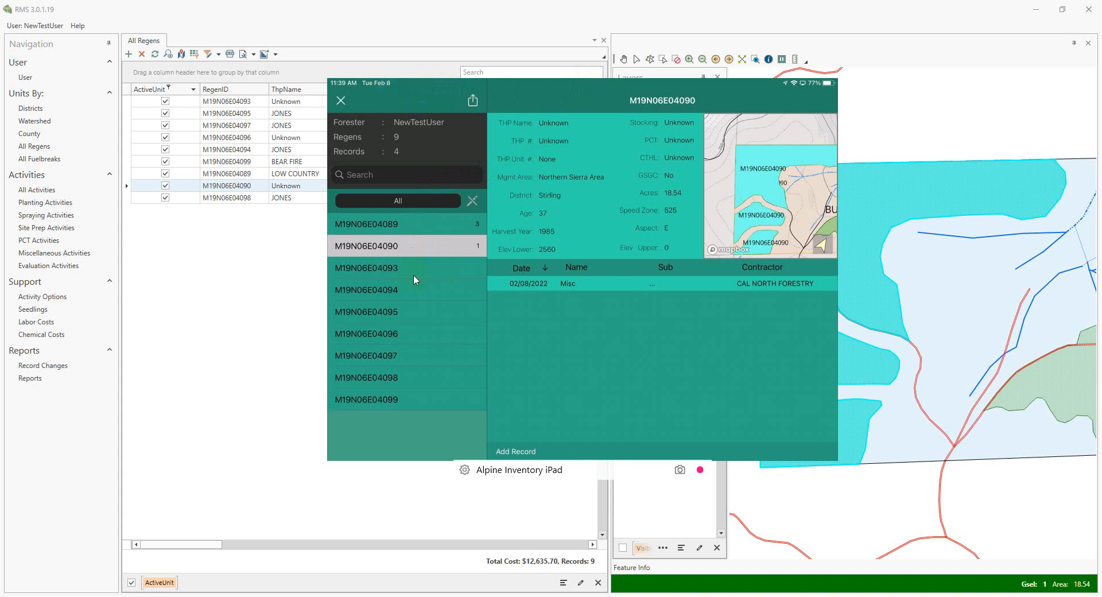
{"action": "left_click", "coordinate": [420, 201]}
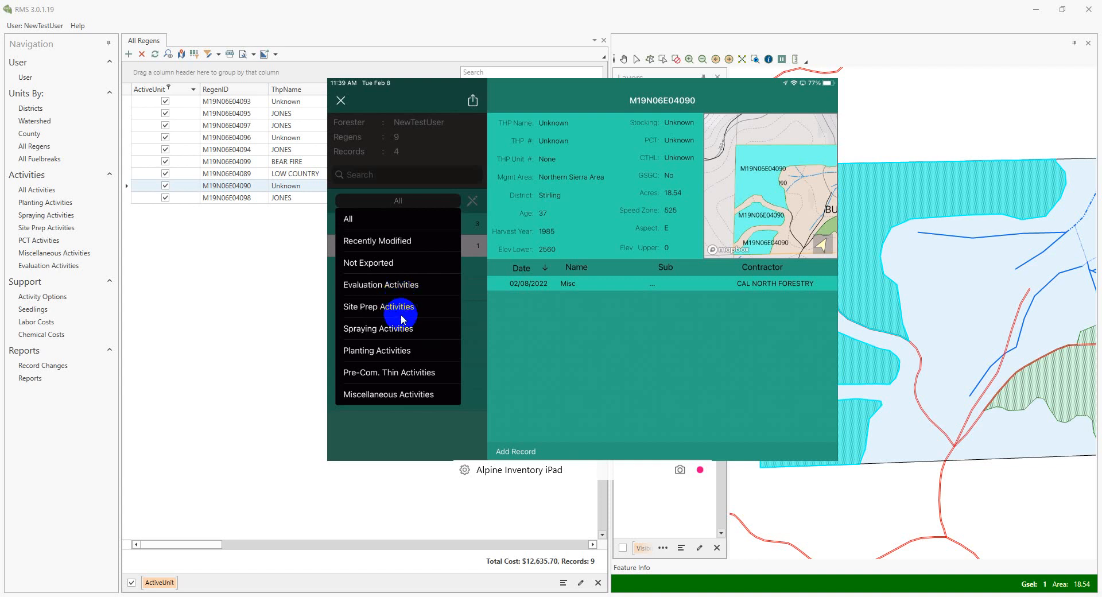
{"action": "left_click", "coordinate": [463, 310]}
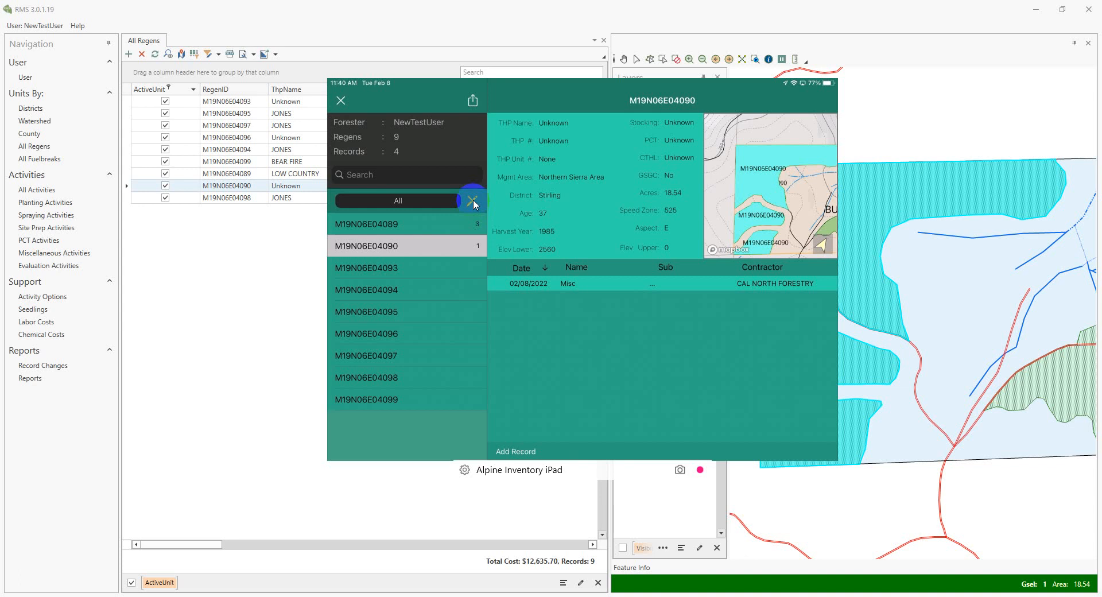
Return to RMS, browse the RMS3 Manual's Start Here and Training pages and the Mapping Atlas 3 topics, and minimize the browser
{"action": "left_click", "coordinate": [481, 10]}
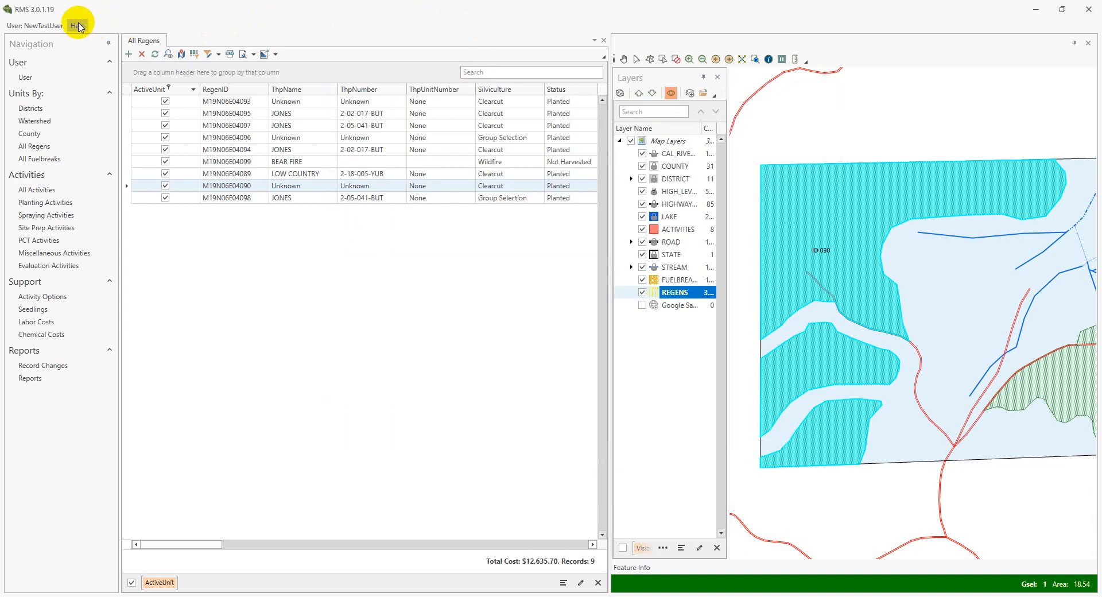
{"action": "left_click", "coordinate": [77, 26]}
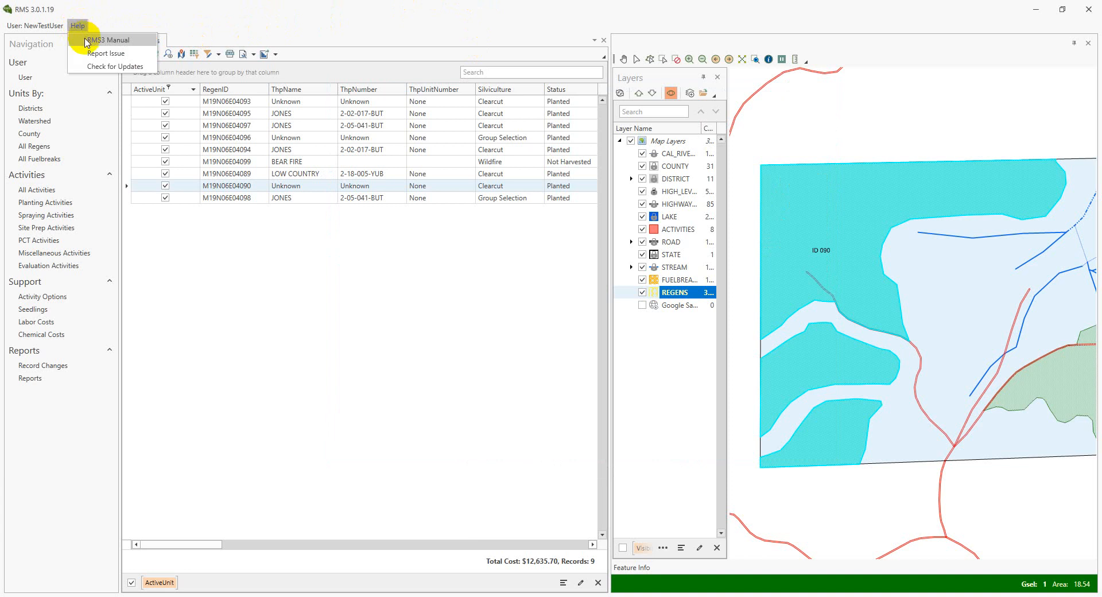
{"action": "left_click", "coordinate": [88, 40]}
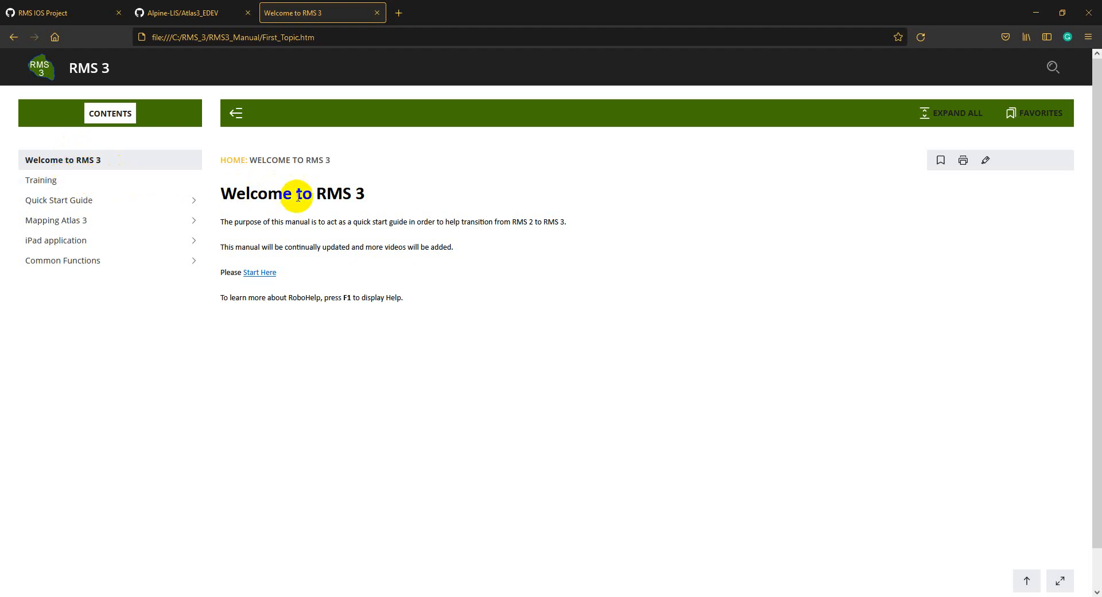
{"action": "left_click", "coordinate": [261, 276]}
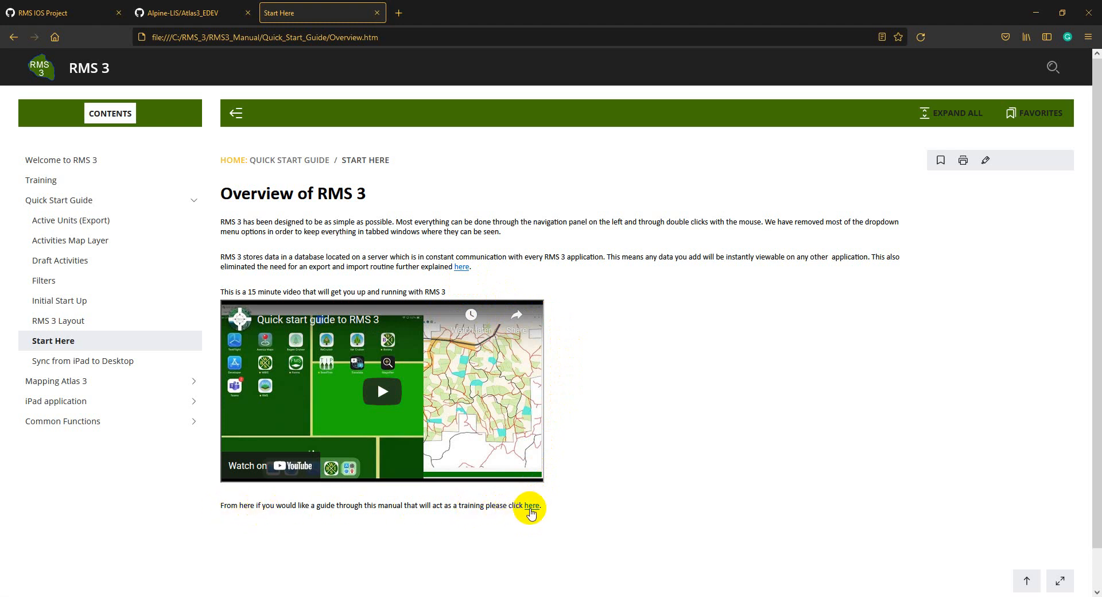
{"action": "left_click", "coordinate": [530, 506]}
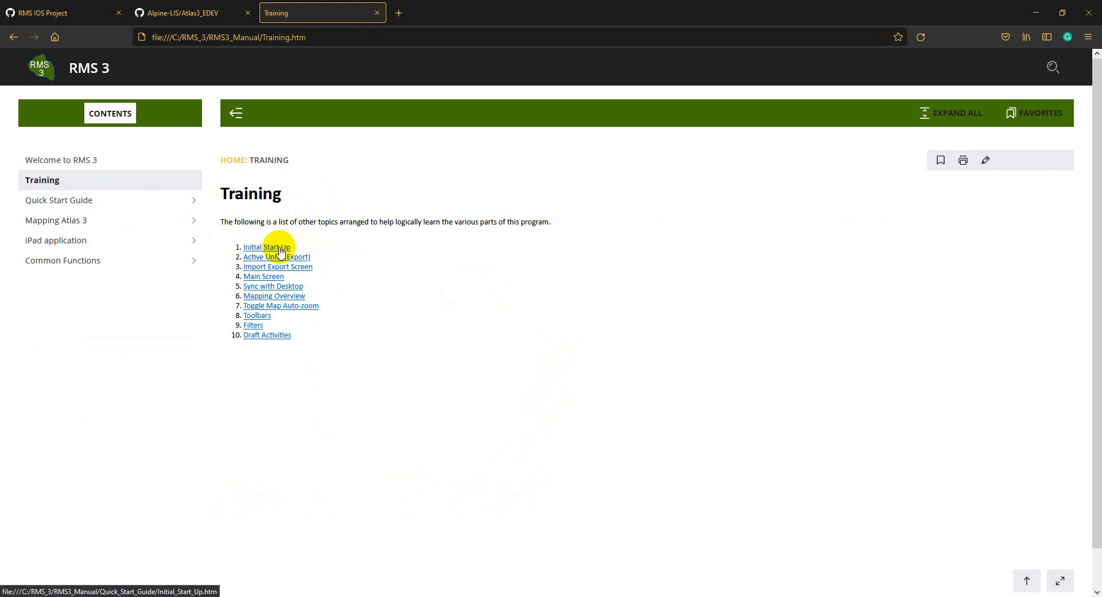
{"action": "left_click", "coordinate": [176, 221]}
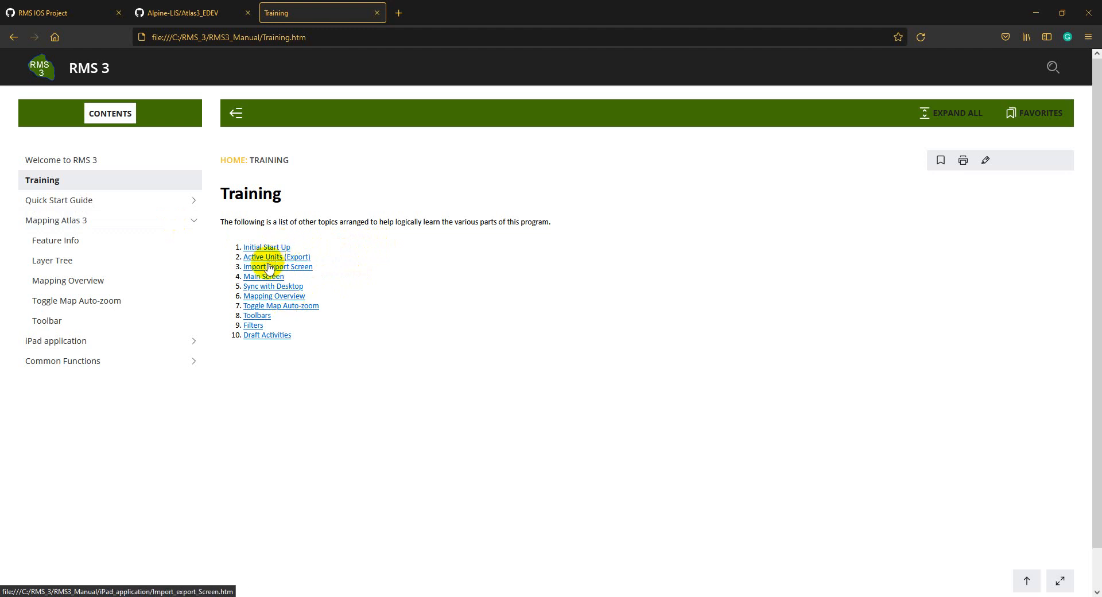
{"action": "left_click", "coordinate": [1036, 13]}
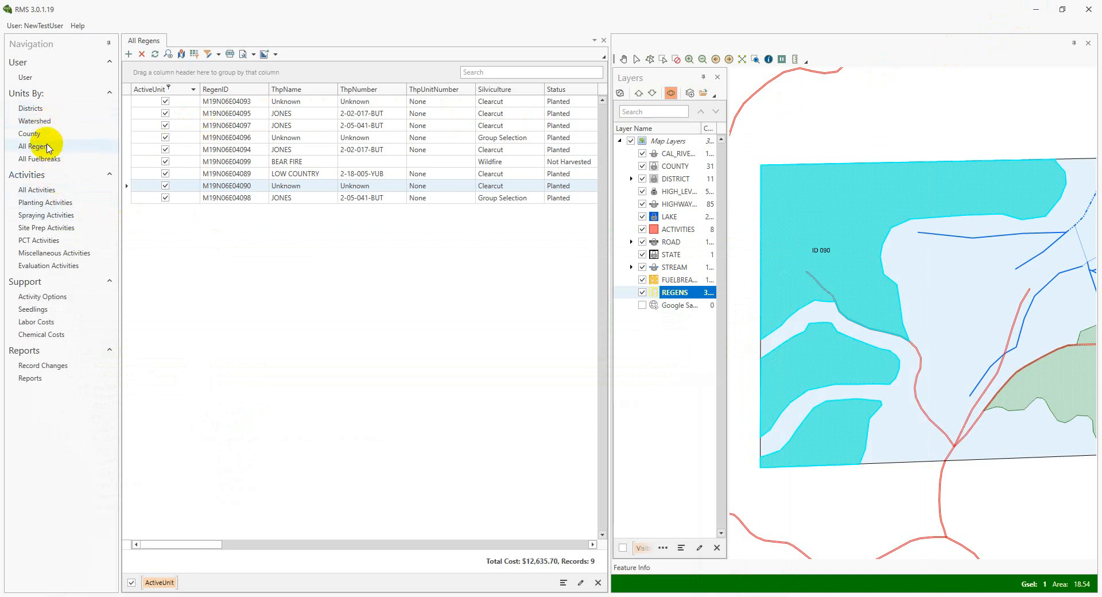
Open the record of regen M19N06E04099 and the All Activities list, sorting the activities by ActivityDate in ascending order
{"action": "double_click", "coordinate": [218, 162]}
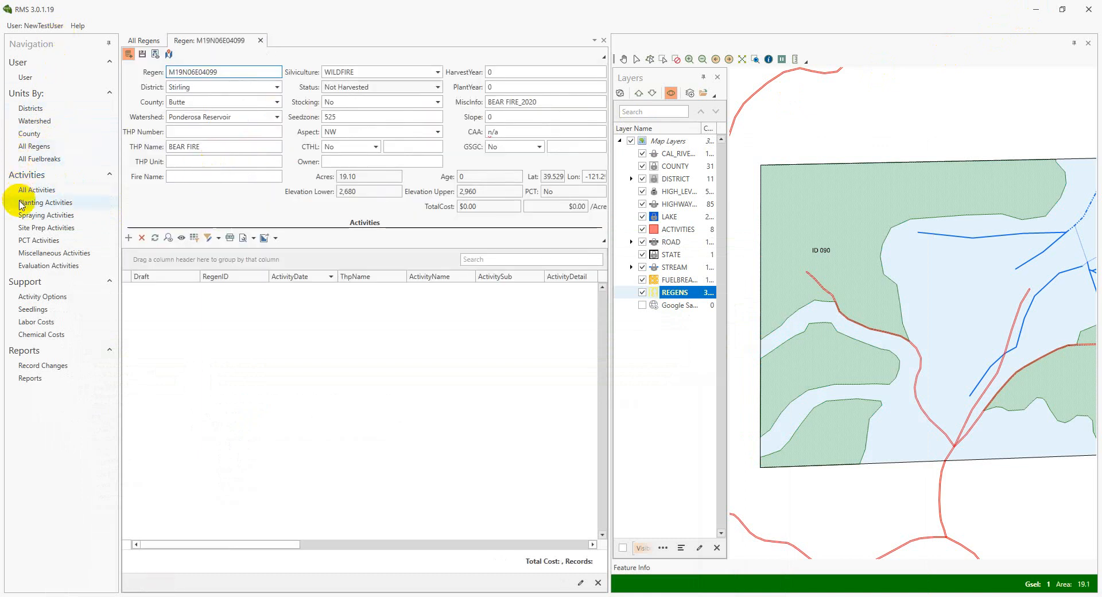
{"action": "left_click", "coordinate": [50, 191]}
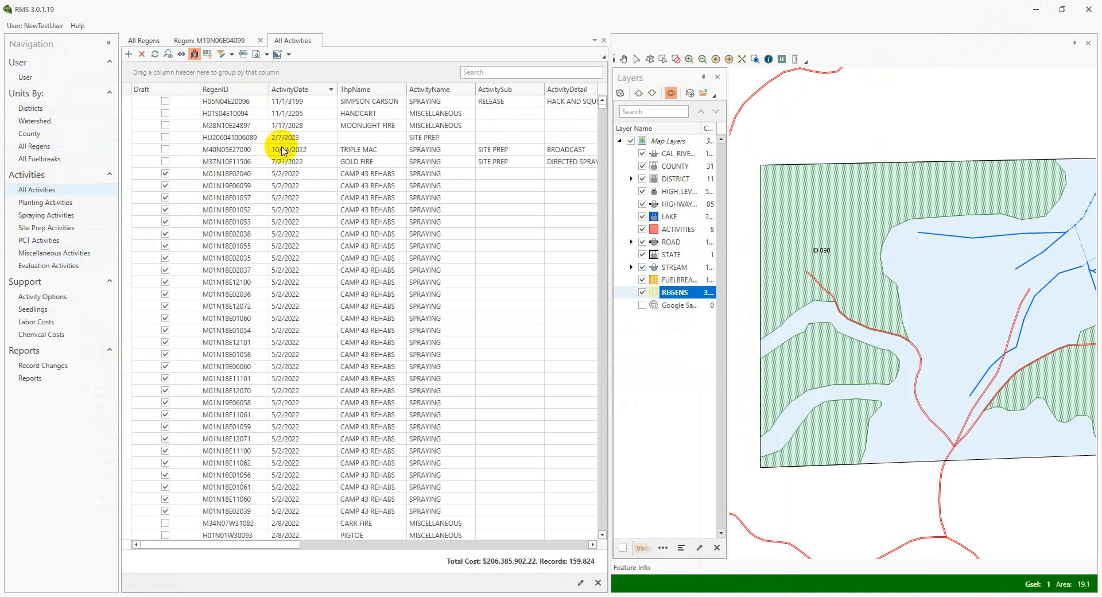
{"action": "scroll", "coordinate": [893, 223], "scroll_direction": "down", "scroll_amount": 6}
{"action": "left_click_drag", "start_coordinate": [976, 155], "coordinate": [830, 169]}
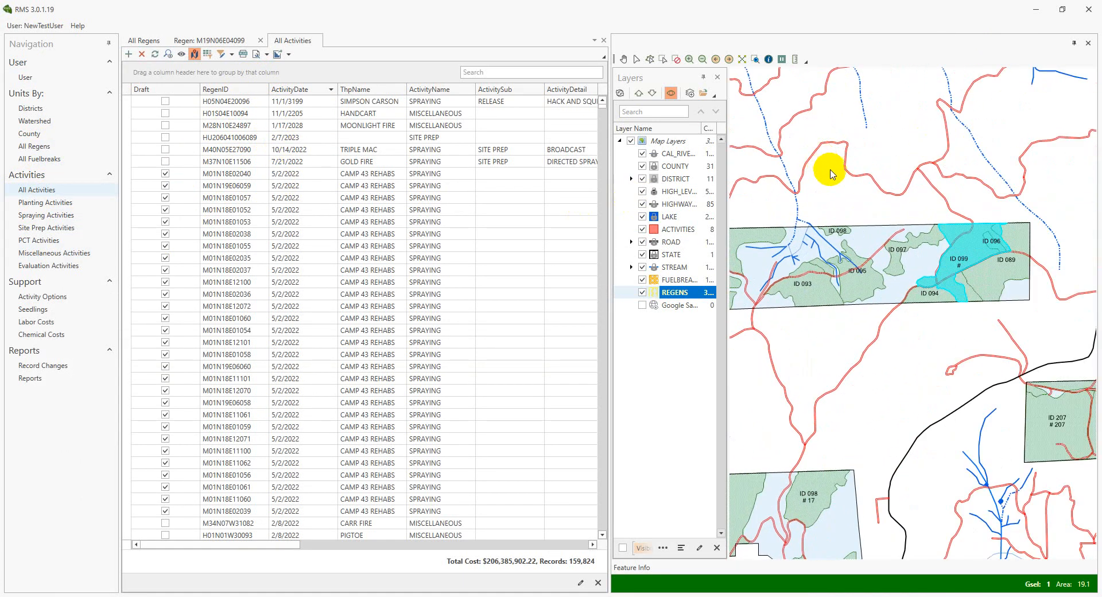
{"action": "scroll", "coordinate": [850, 178], "scroll_direction": "down", "scroll_amount": 2}
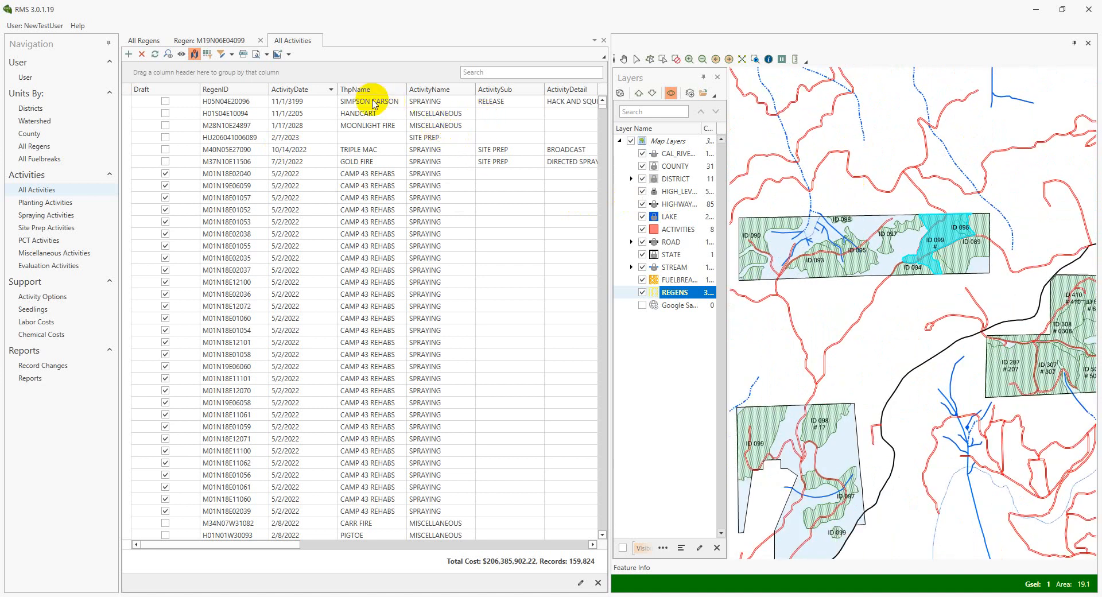
{"action": "left_click", "coordinate": [290, 90]}
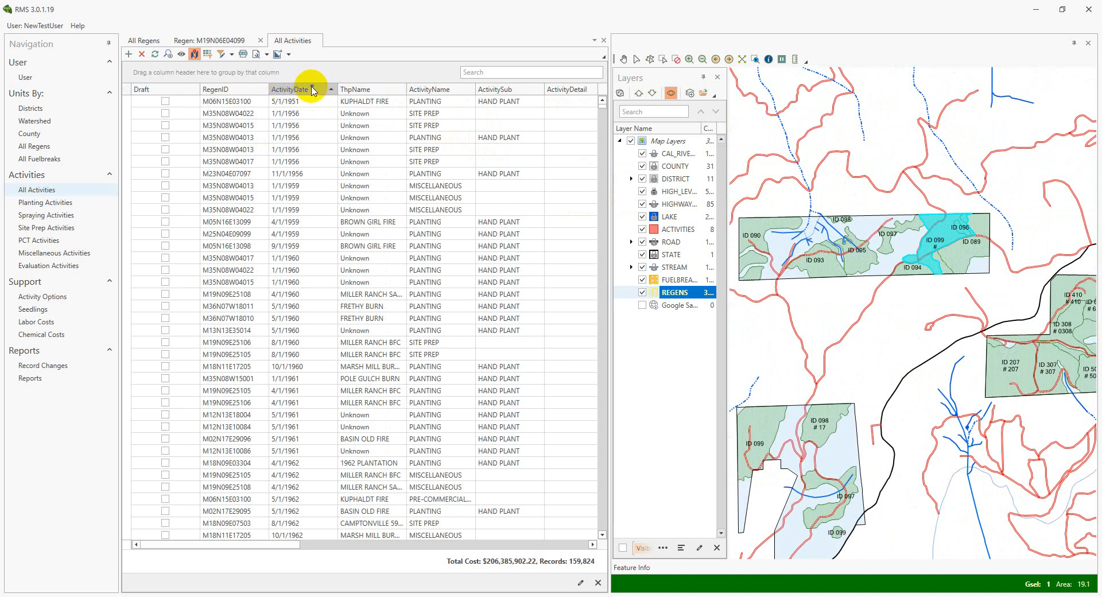
Filter the All Activities list to ActivityDate in 2021 and ThpName ALDERMAN
{"action": "left_click", "coordinate": [312, 89]}
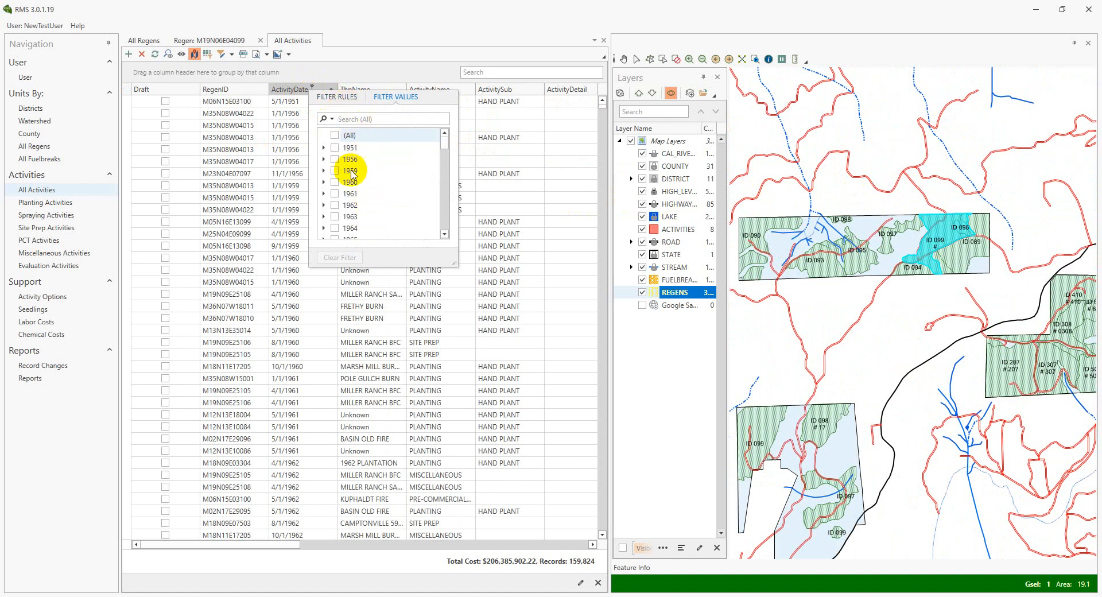
{"action": "left_click_drag", "start_coordinate": [445, 144], "coordinate": [445, 231]}
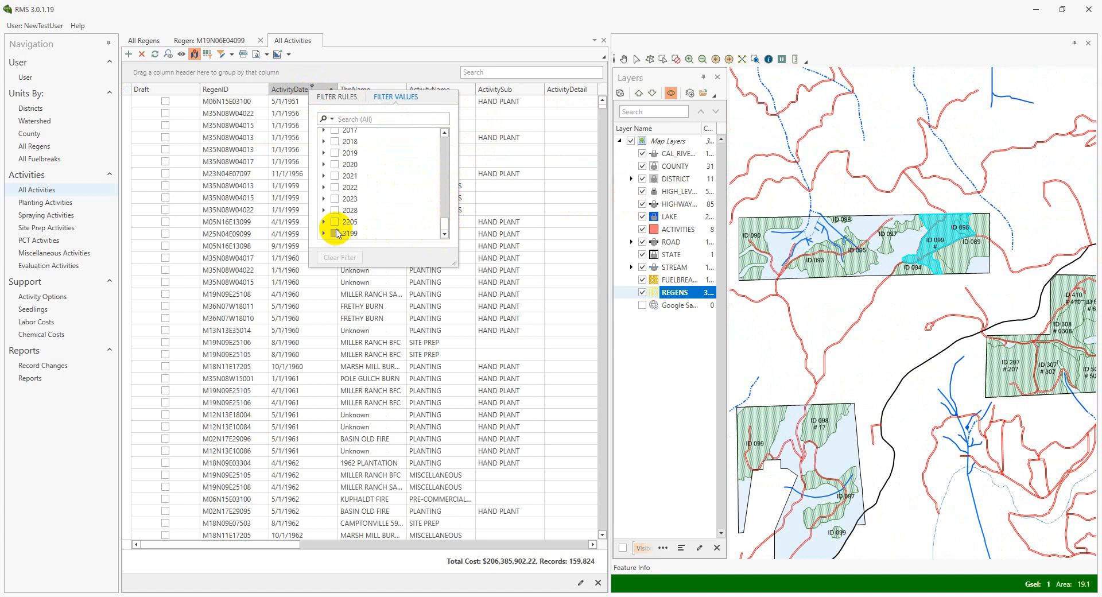
{"action": "left_click", "coordinate": [334, 177]}
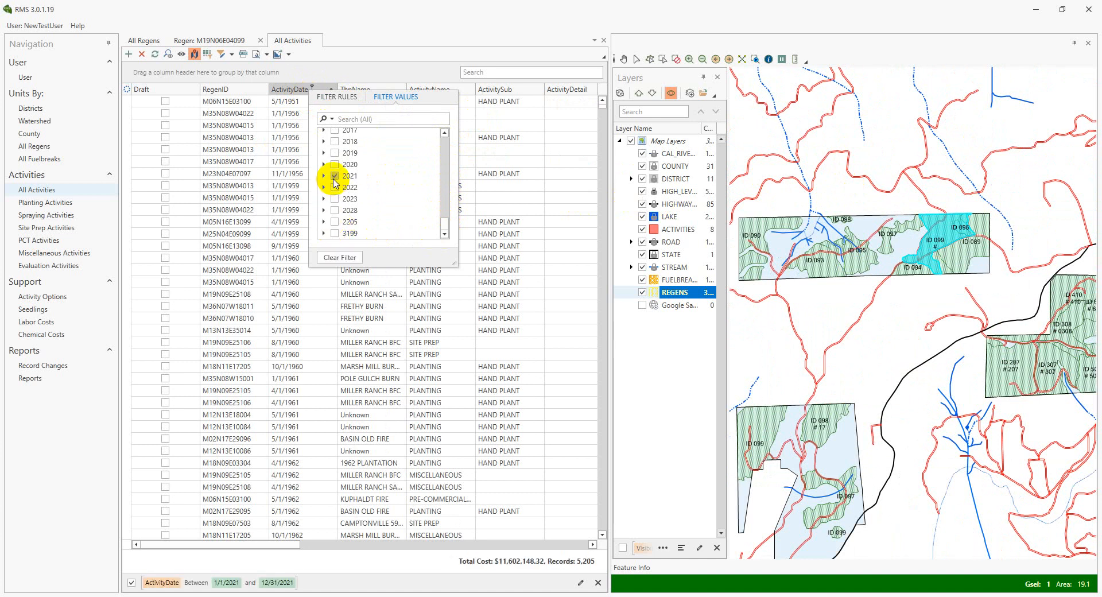
{"action": "left_click", "coordinate": [329, 581]}
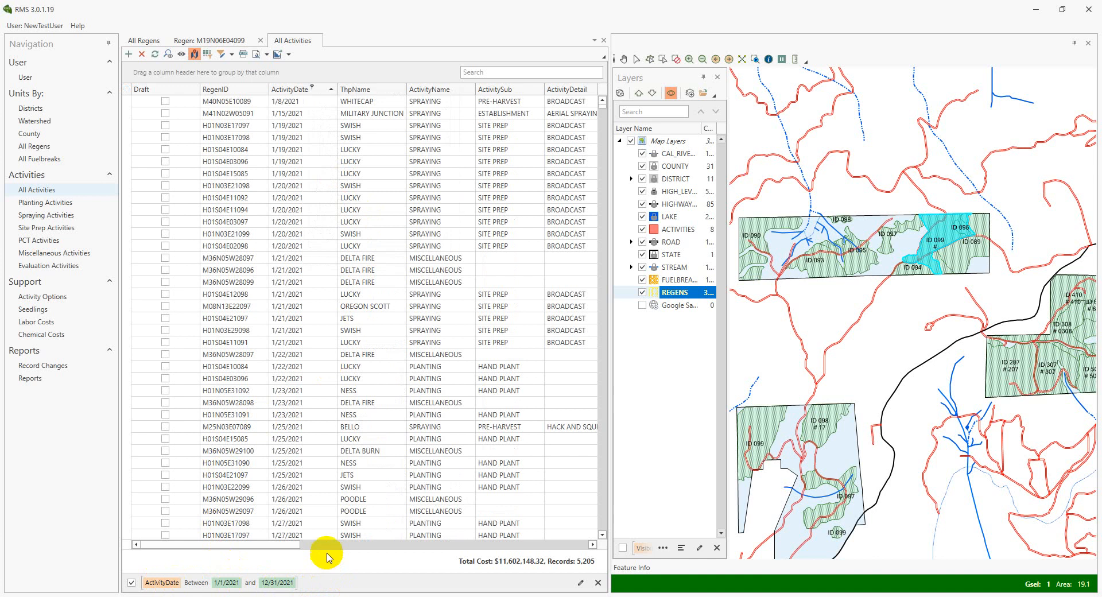
{"action": "left_click", "coordinate": [374, 88]}
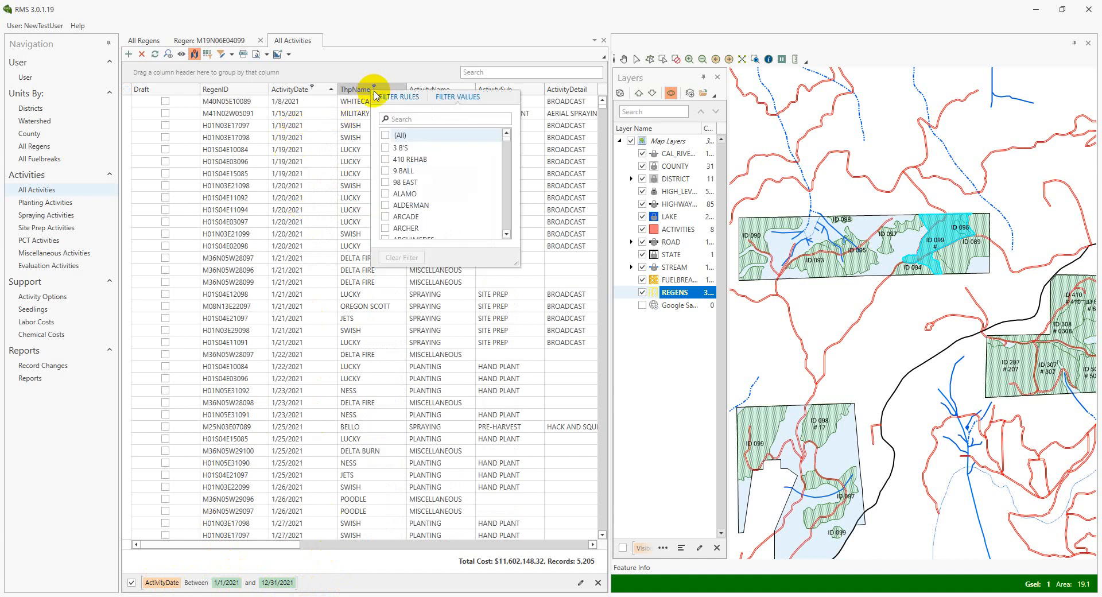
{"action": "left_click", "coordinate": [385, 206]}
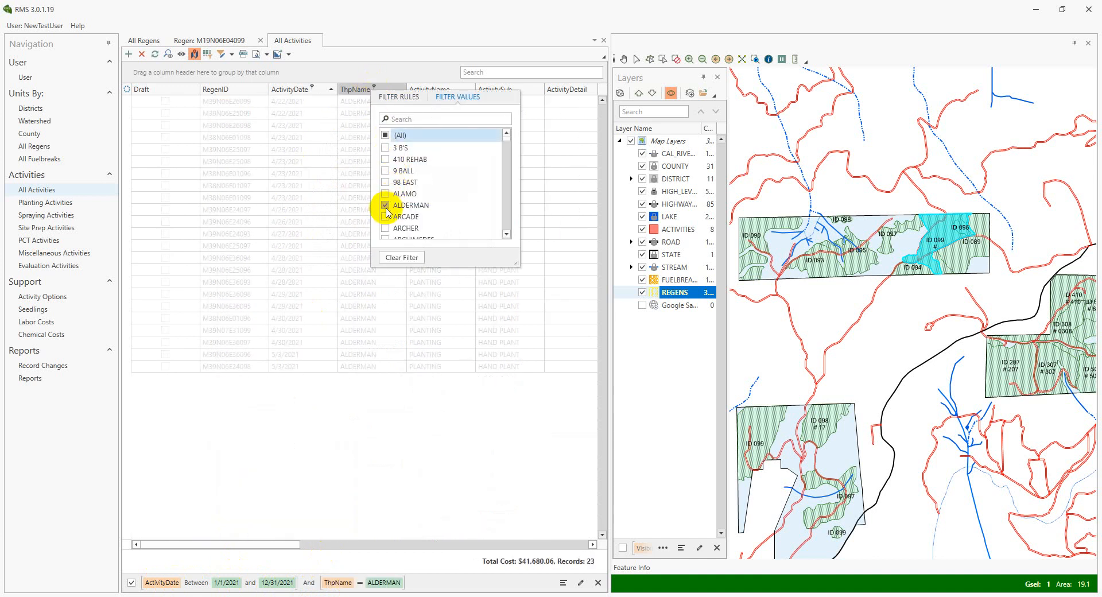
{"action": "left_click", "coordinate": [356, 466]}
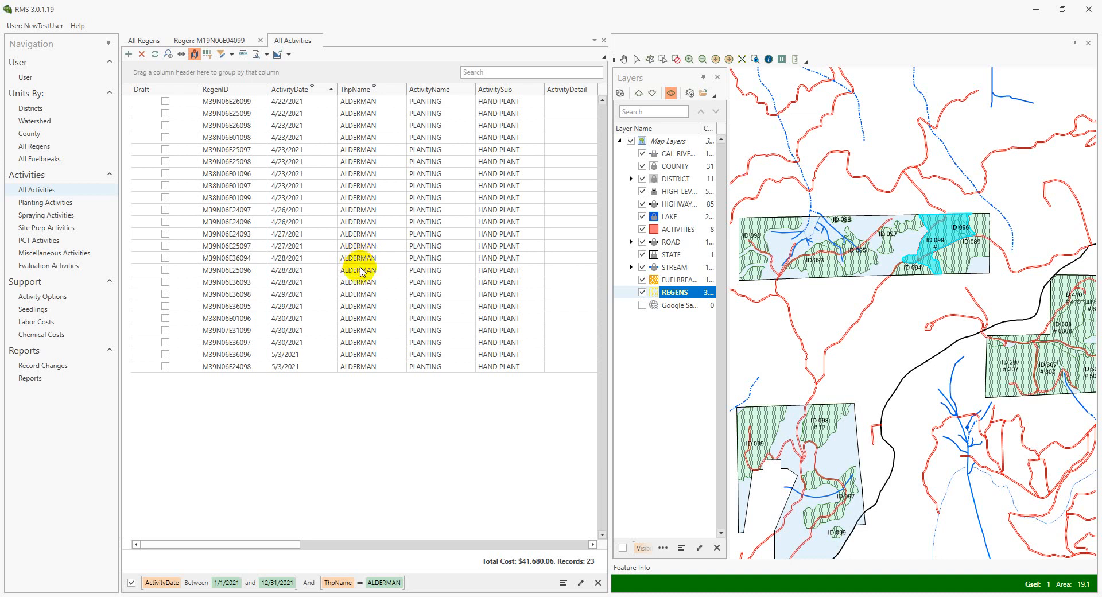
Open the issue reporting form, place the cursor in its description box, and reposition the form over the activities list
{"action": "left_click", "coordinate": [77, 26]}
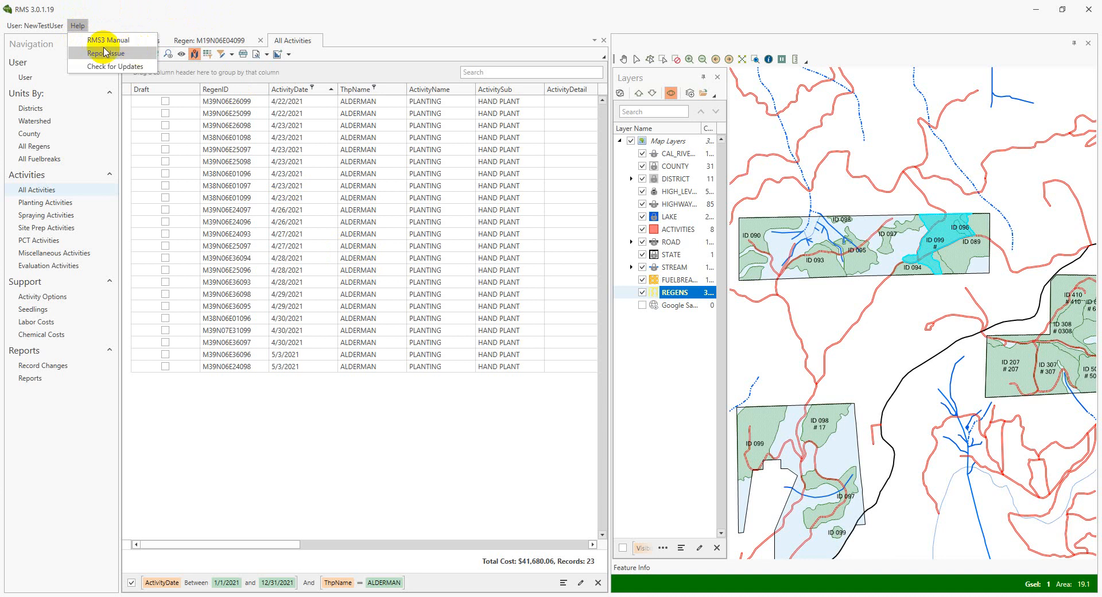
{"action": "left_click", "coordinate": [124, 56]}
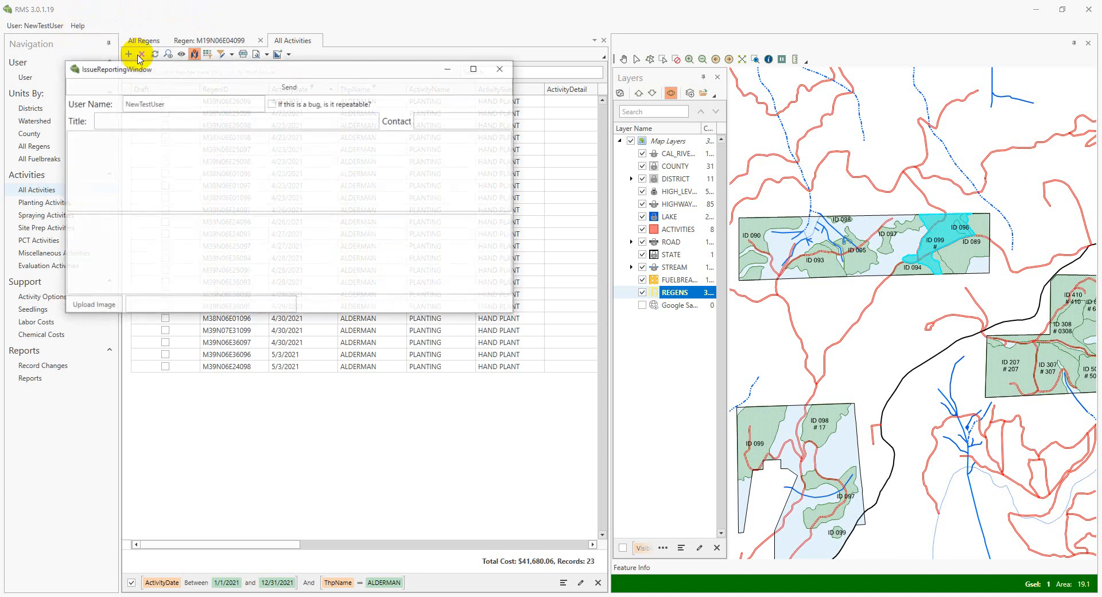
{"action": "left_click", "coordinate": [193, 124]}
{"action": "left_click", "coordinate": [193, 153]}
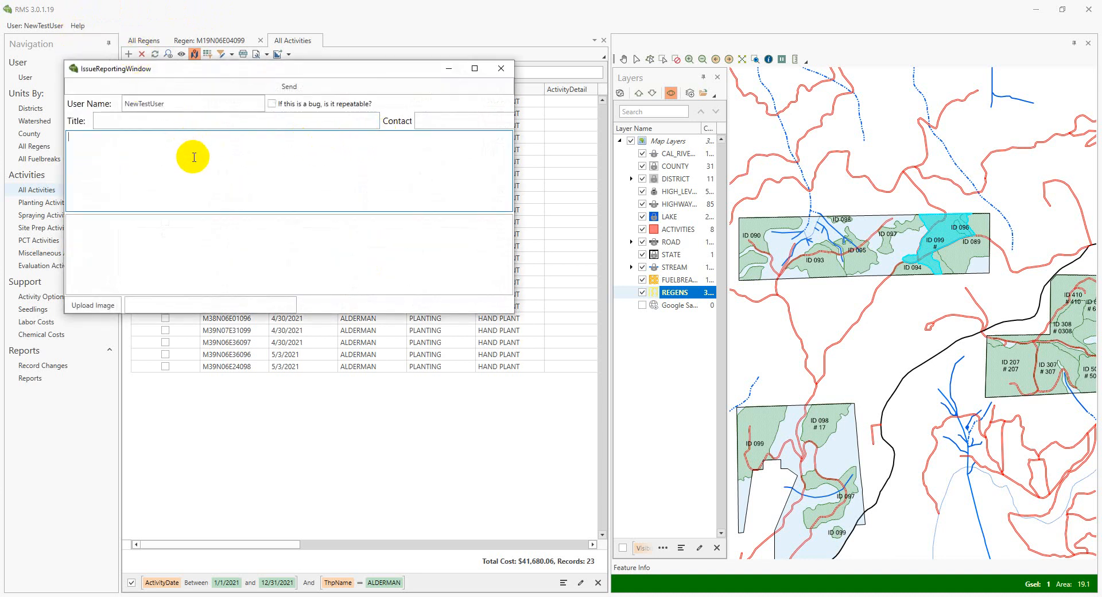
{"action": "left_click_drag", "start_coordinate": [392, 78], "coordinate": [499, 161]}
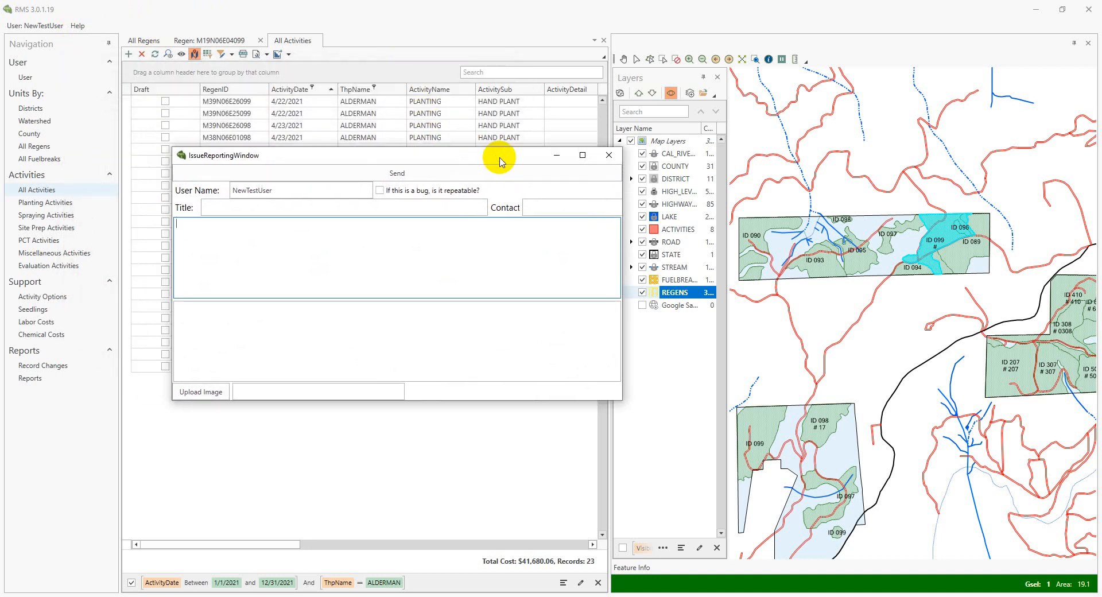